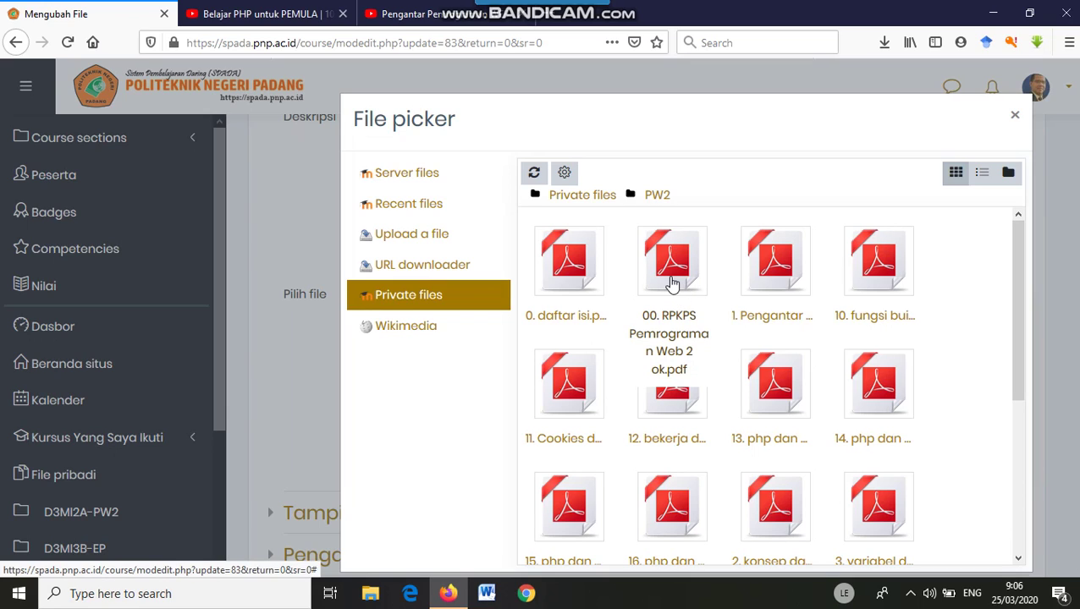
Attach a copy of "00. RPKPS Pemrograman Web 2 ok.pdf" from the PW2 private files, overwriting the existing attachment
click(673, 281)
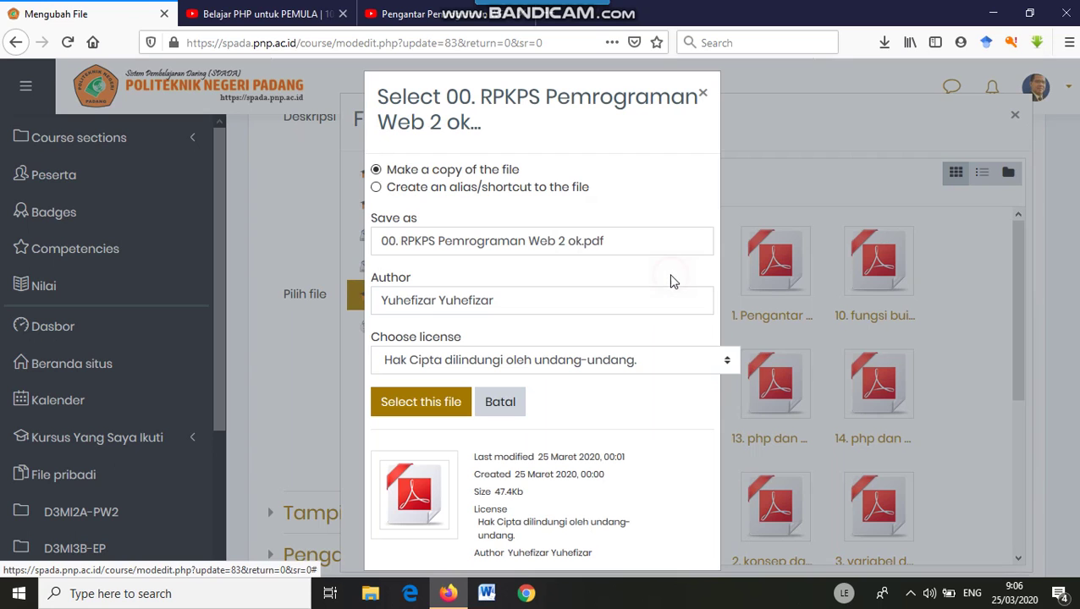
click(420, 404)
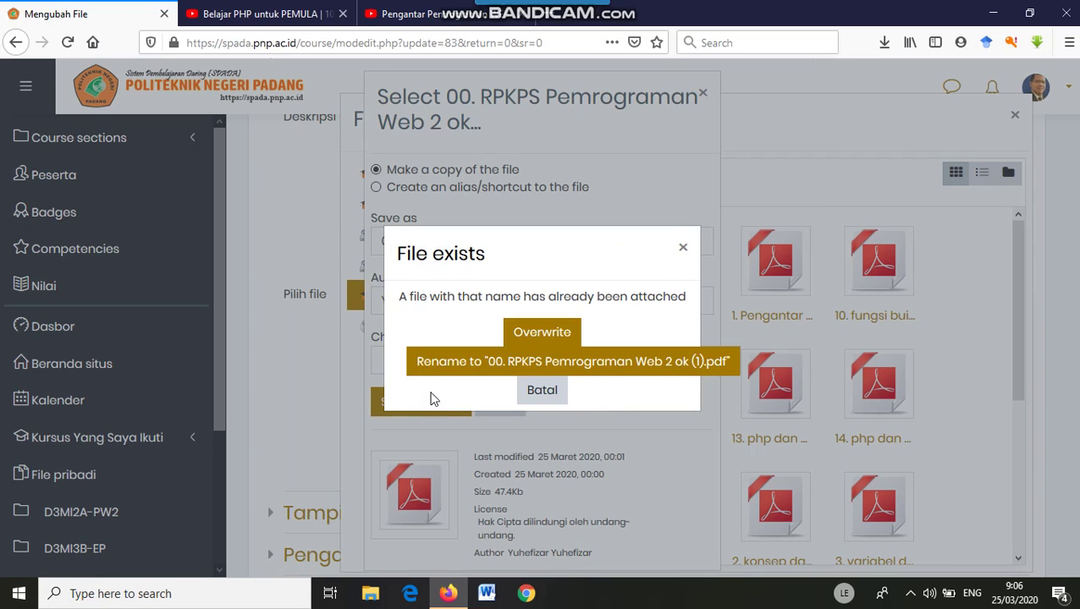
click(537, 333)
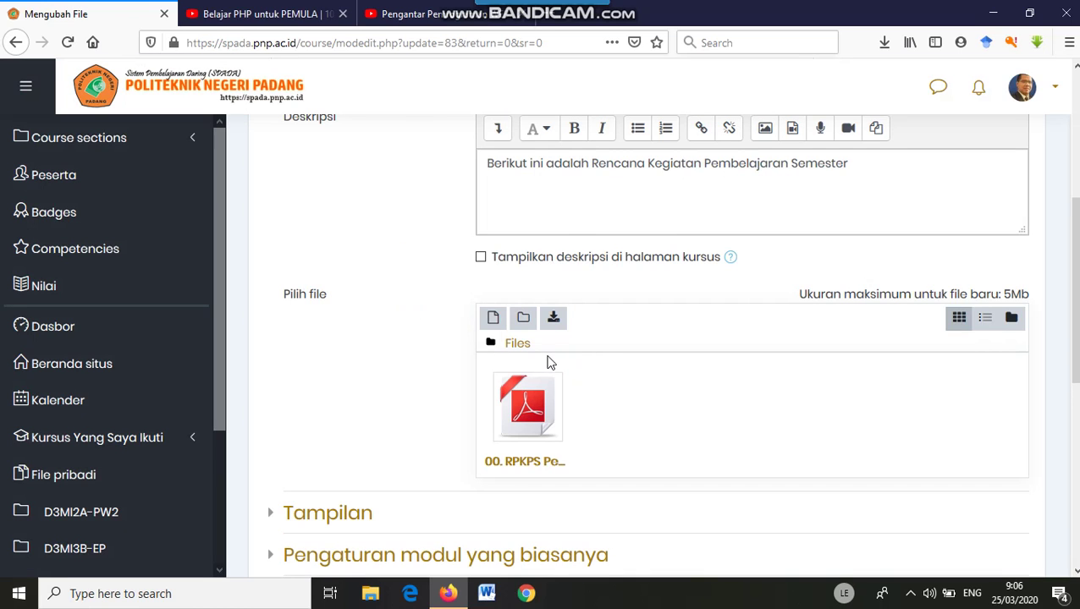
Save the file resource and return to the course page
scroll(642, 424, down, 2)
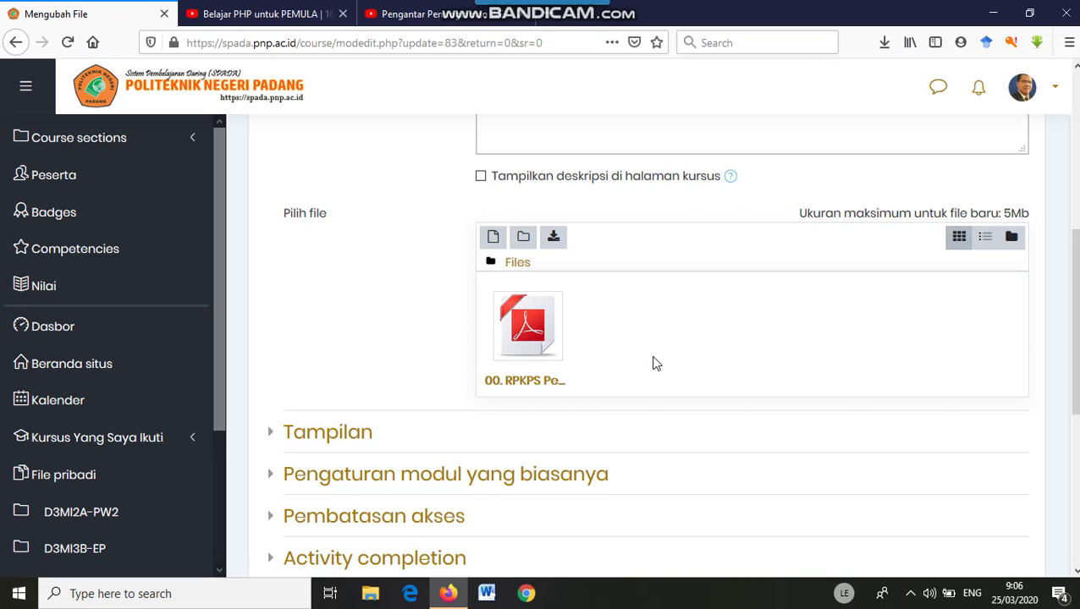
scroll(653, 364, down, 4)
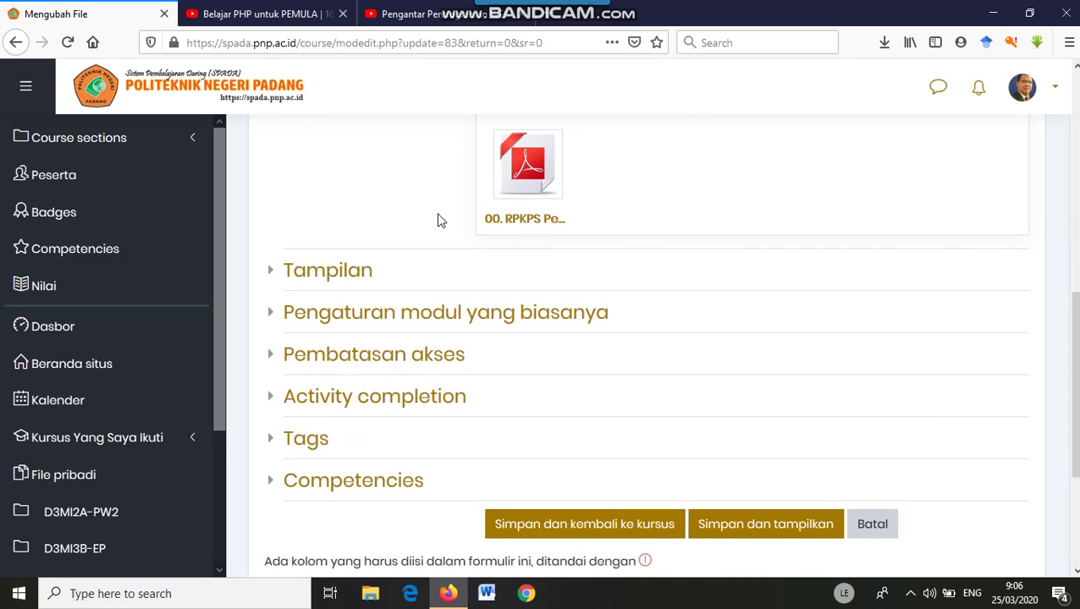
scroll(571, 340, down, 2)
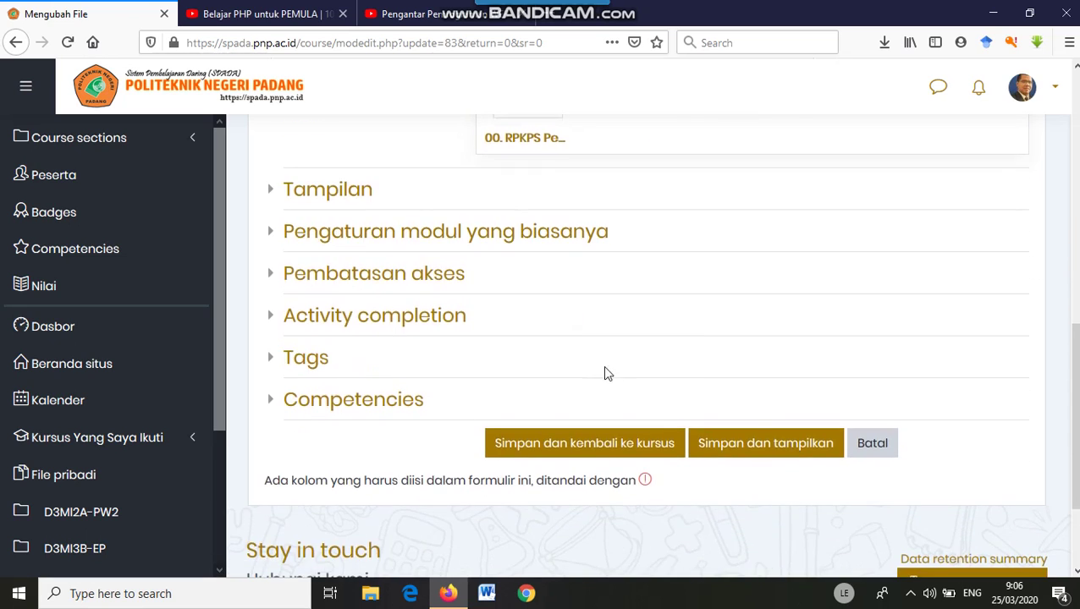
click(599, 449)
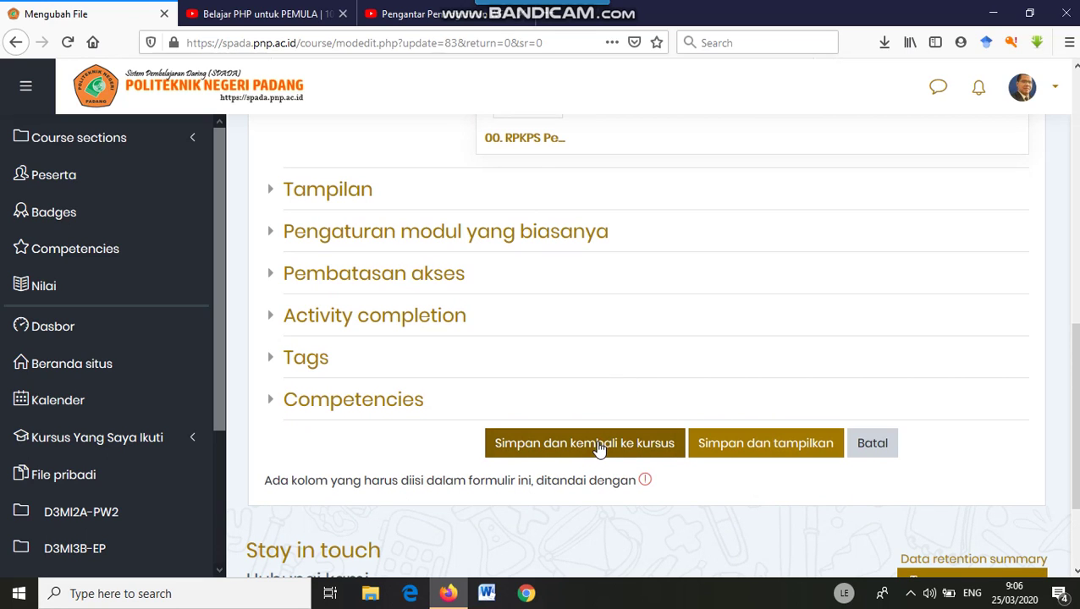
click(627, 448)
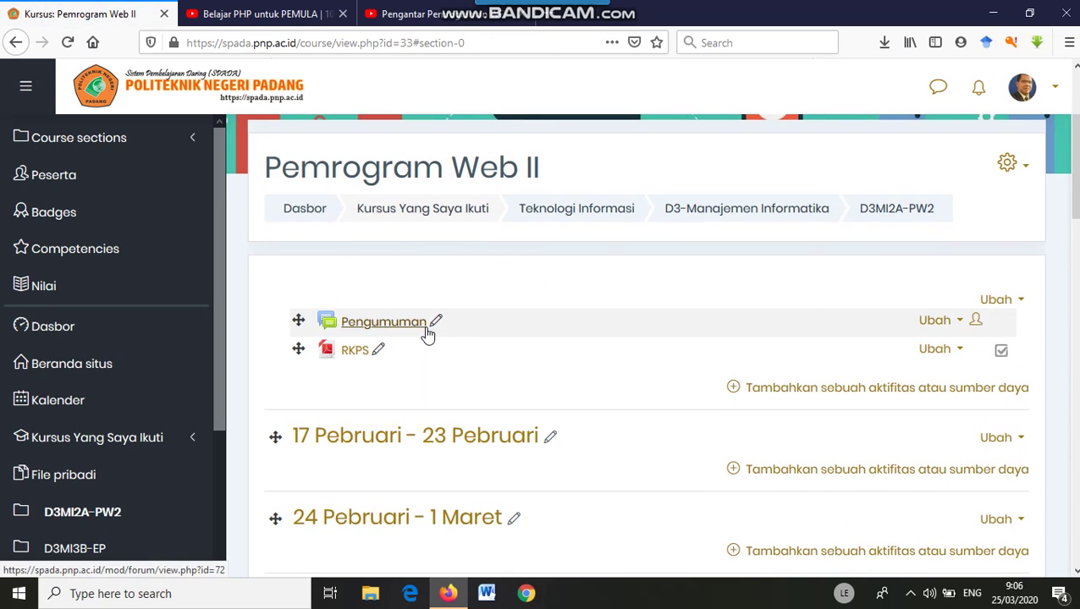
scroll(424, 333, down, 2)
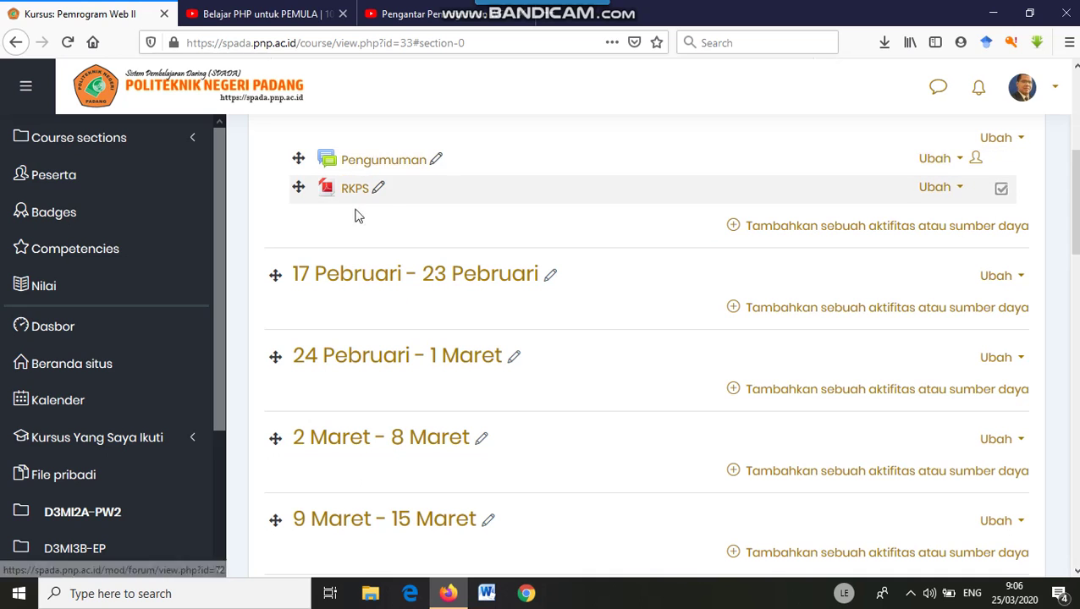
scroll(423, 178, up, 2)
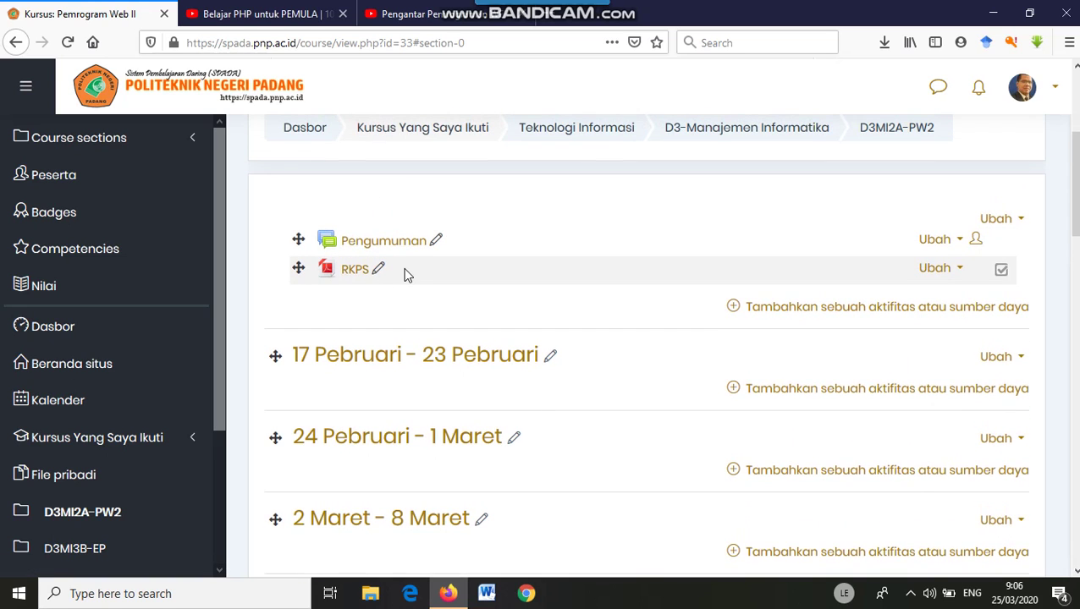
scroll(404, 273, down, 2)
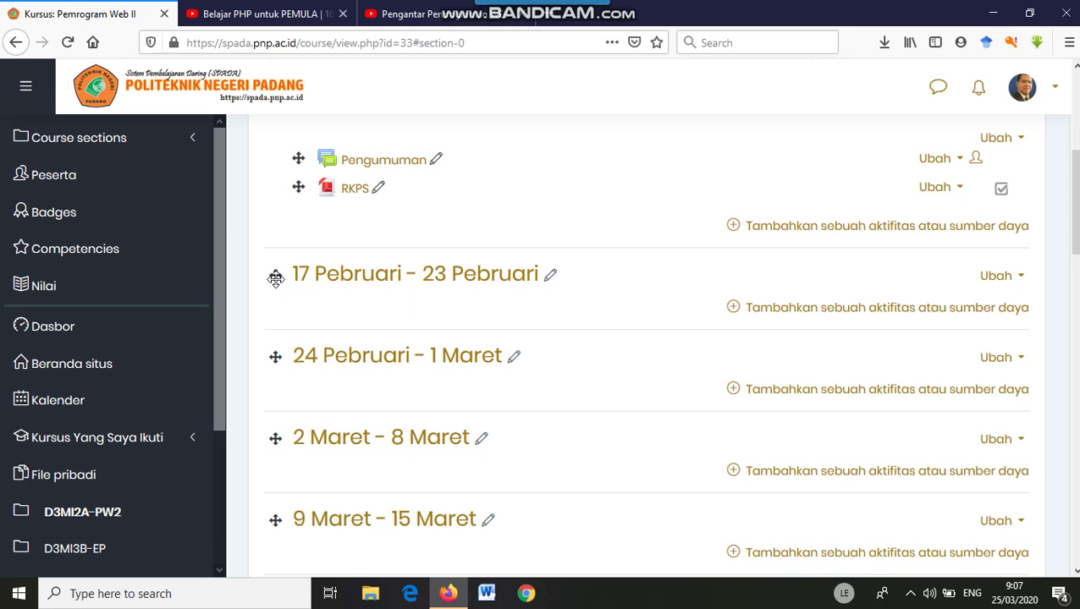
drag(276, 276, 285, 246)
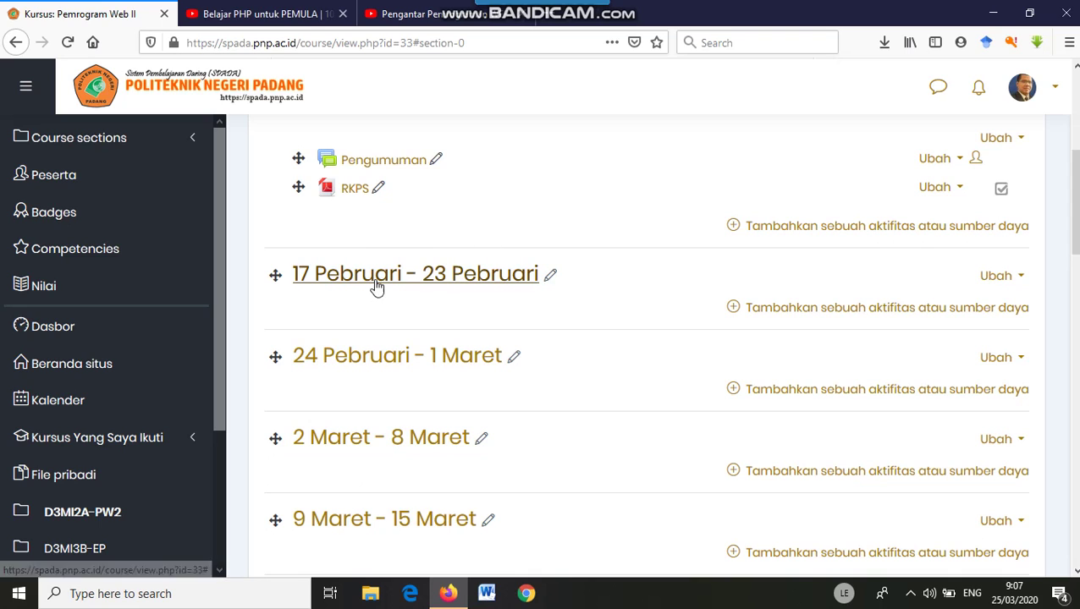
click(551, 278)
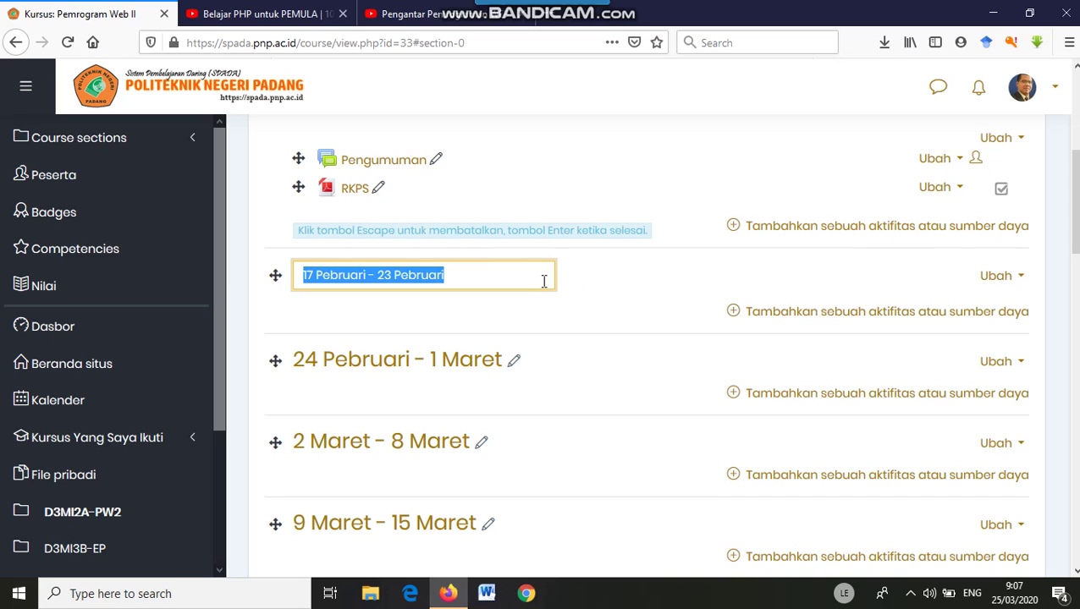
text(Pertemuan 1 :)
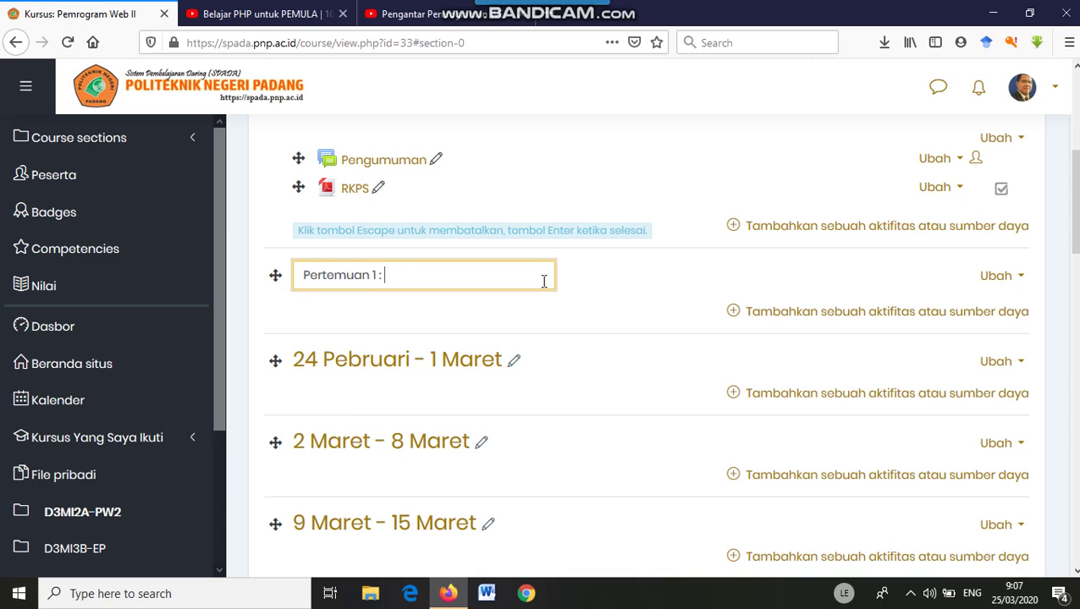
text(Pengantar Pem)
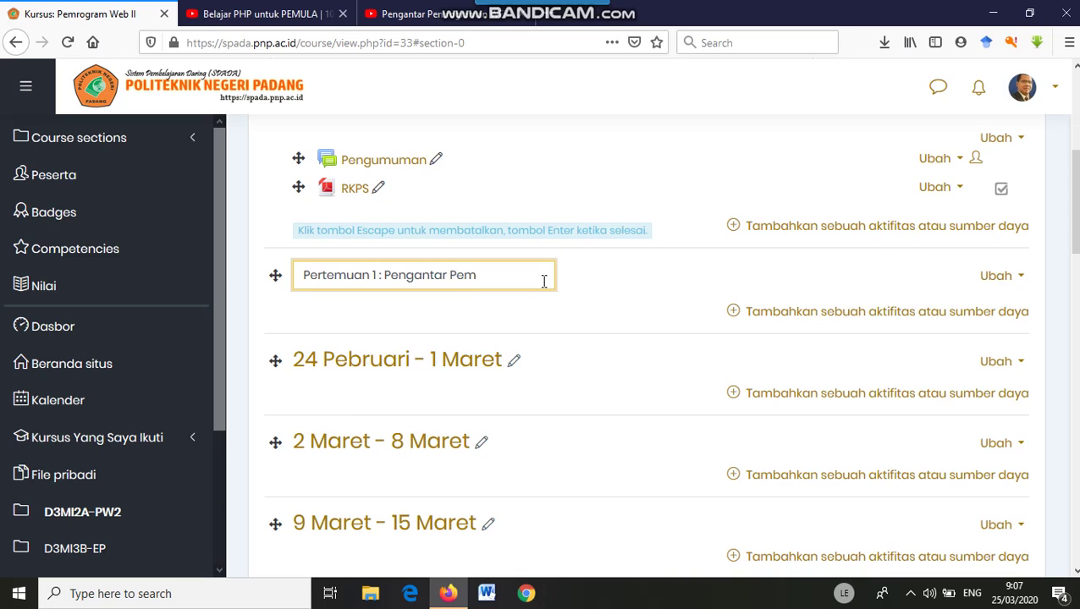
text(rograman Web)
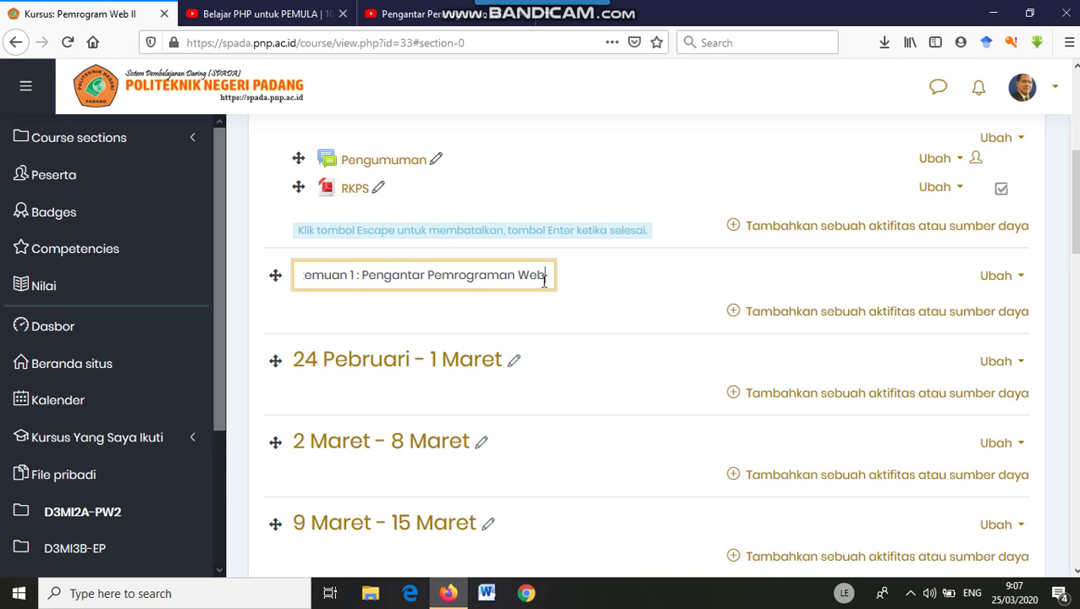
text( 2)
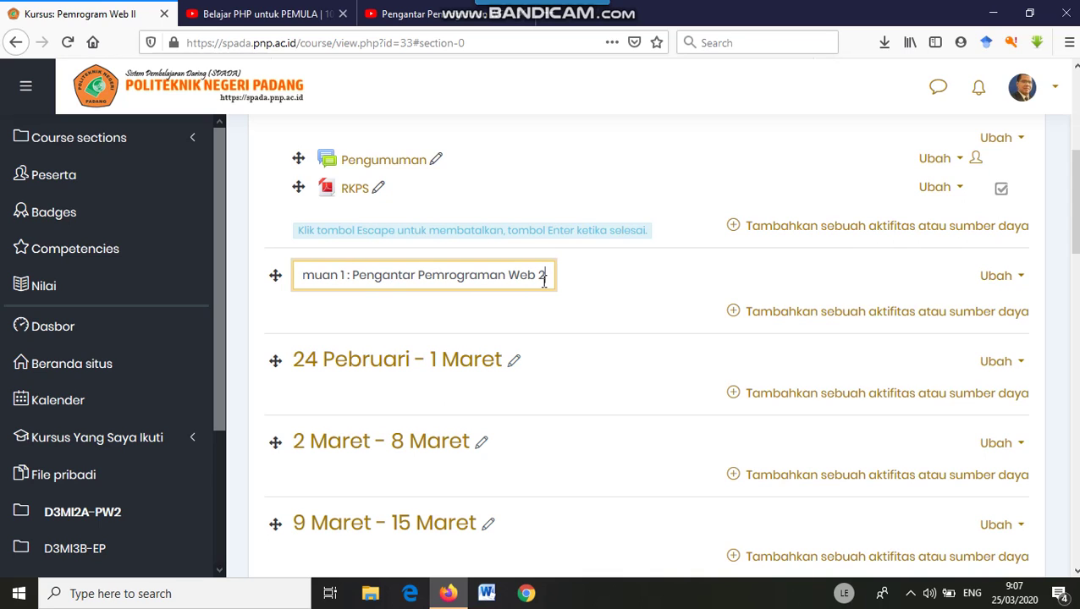
click(593, 291)
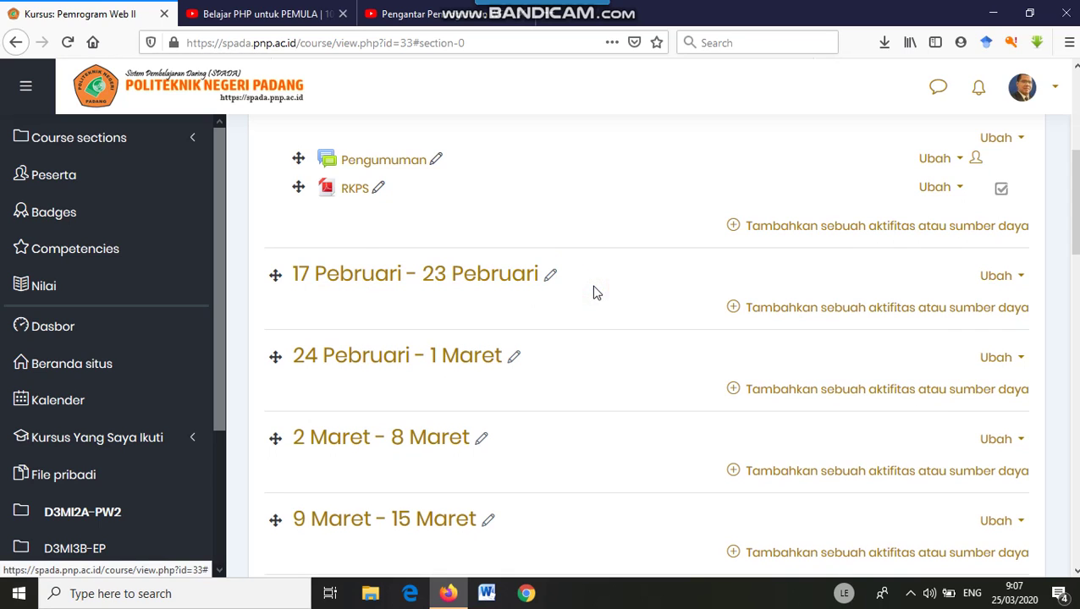
Rename the "17 Pebruari - 23 Pebruari" section to "Pertemuan 1 : Pengantar Pemrograman Web 2"
click(550, 279)
text(M)
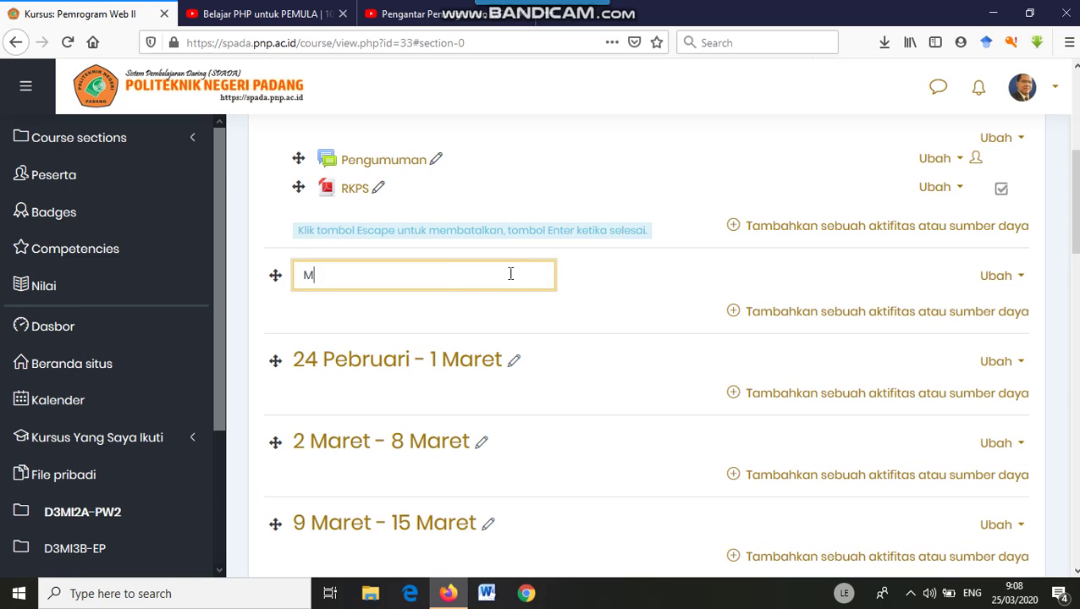
text(ertemuan 1 : Pengantar Pem)
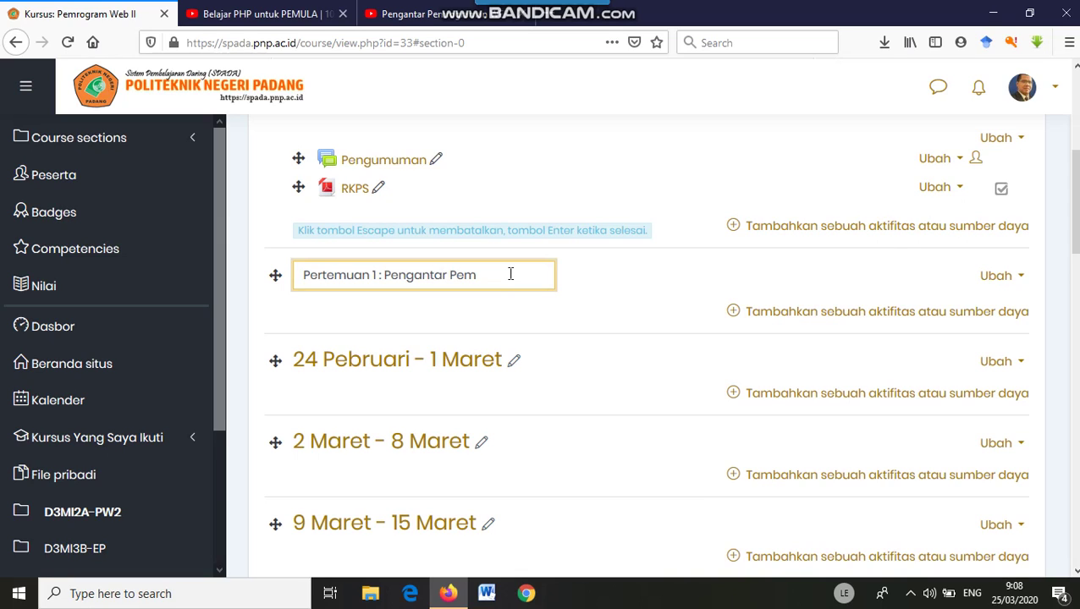
text(Web 2)
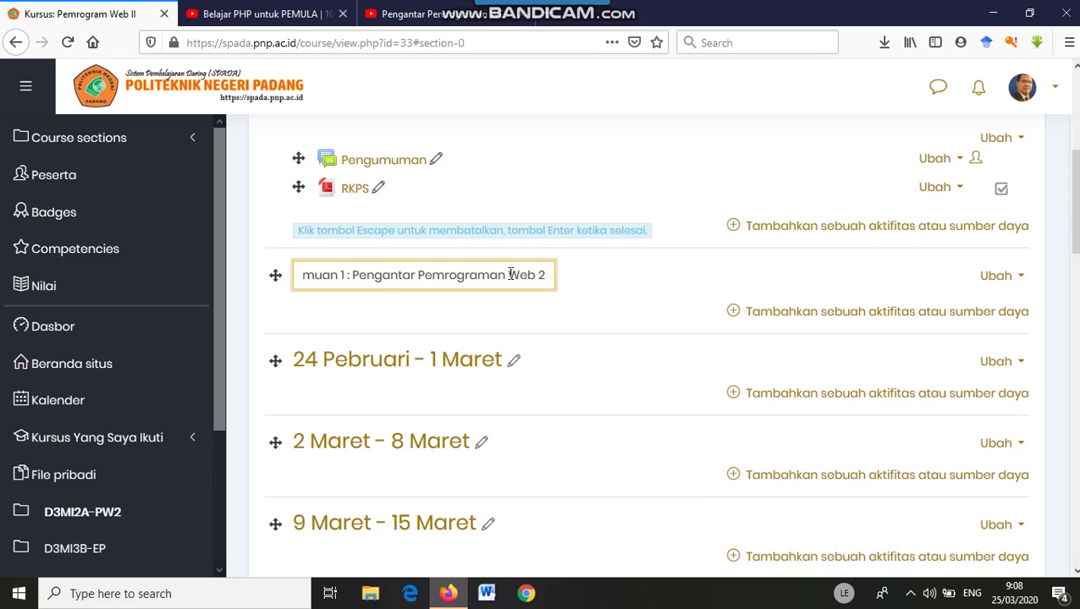
key(Return)
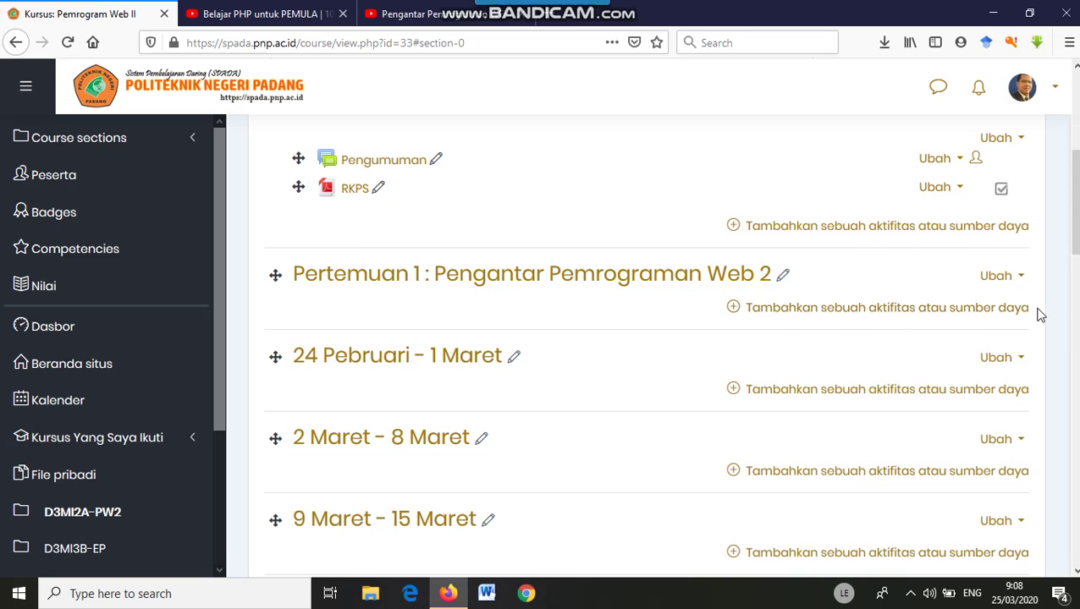
Open the chooser for adding an activity or resource to the Pertemuan 1 section
click(886, 310)
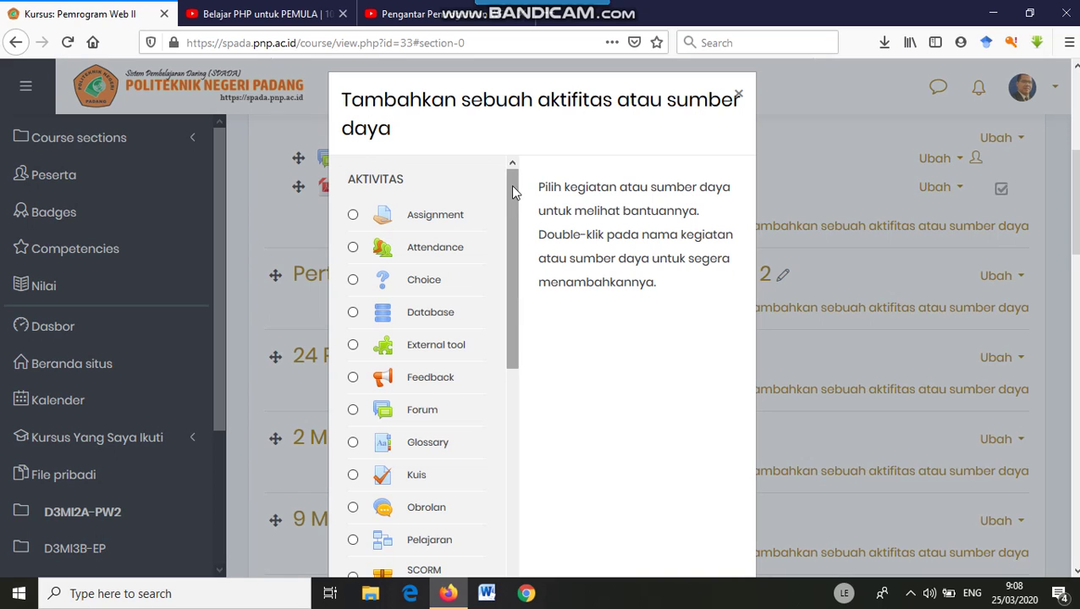
mouse_move(510, 184)
mouse_down()
mouse_move(516, 345)
mouse_move(499, 392)
mouse_move(504, 425)
mouse_move(520, 380)
mouse_move(509, 168)
mouse_up()
scroll(511, 203, down, 1)
drag(511, 199, 511, 203)
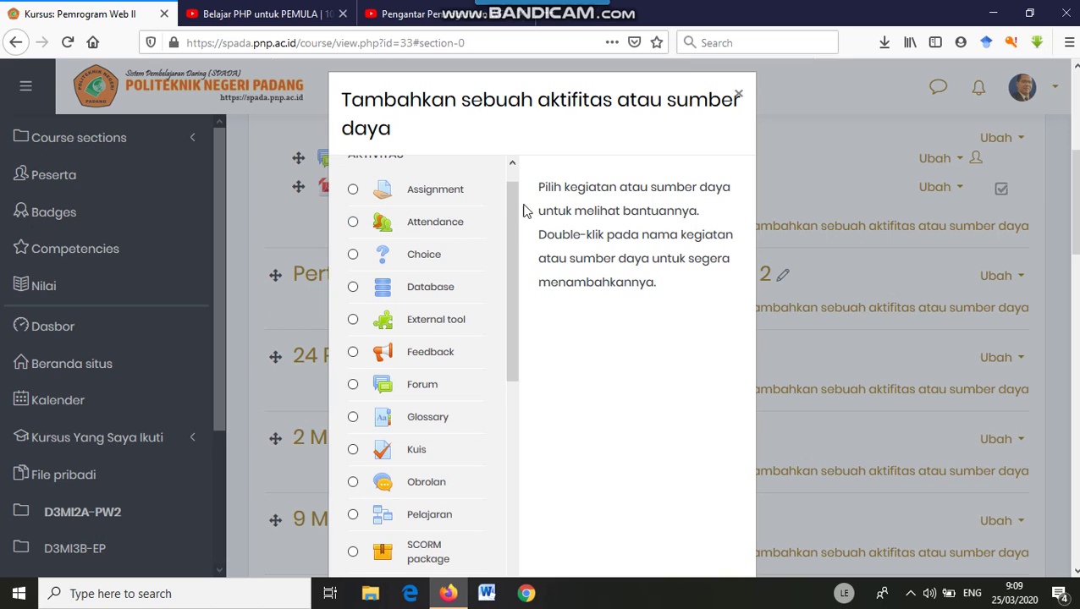
drag(516, 203, 508, 223)
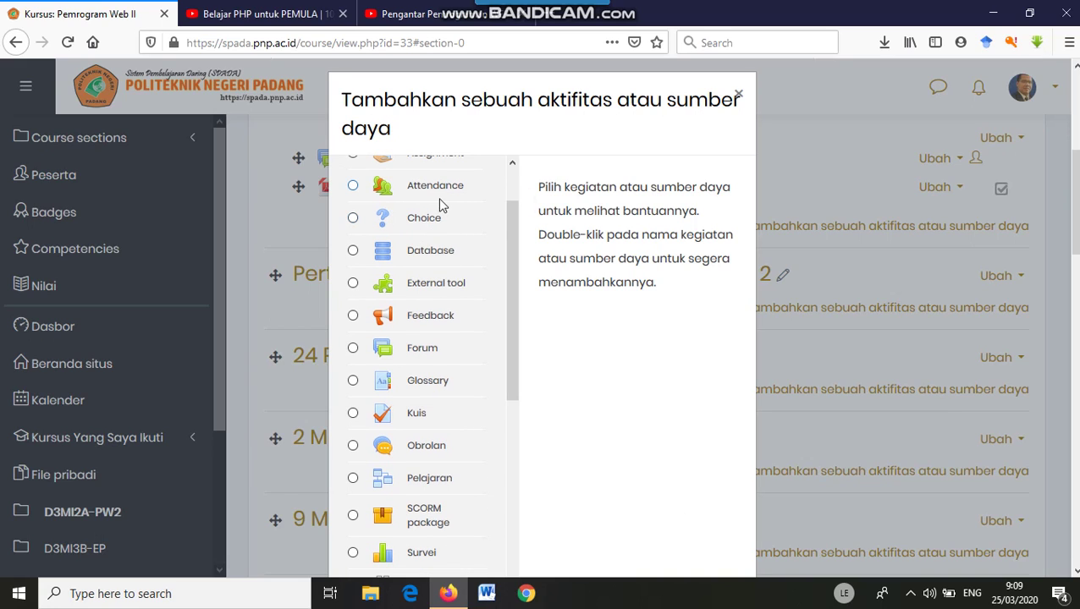
Read the descriptions of the Database and External tool activities in the chooser
click(430, 253)
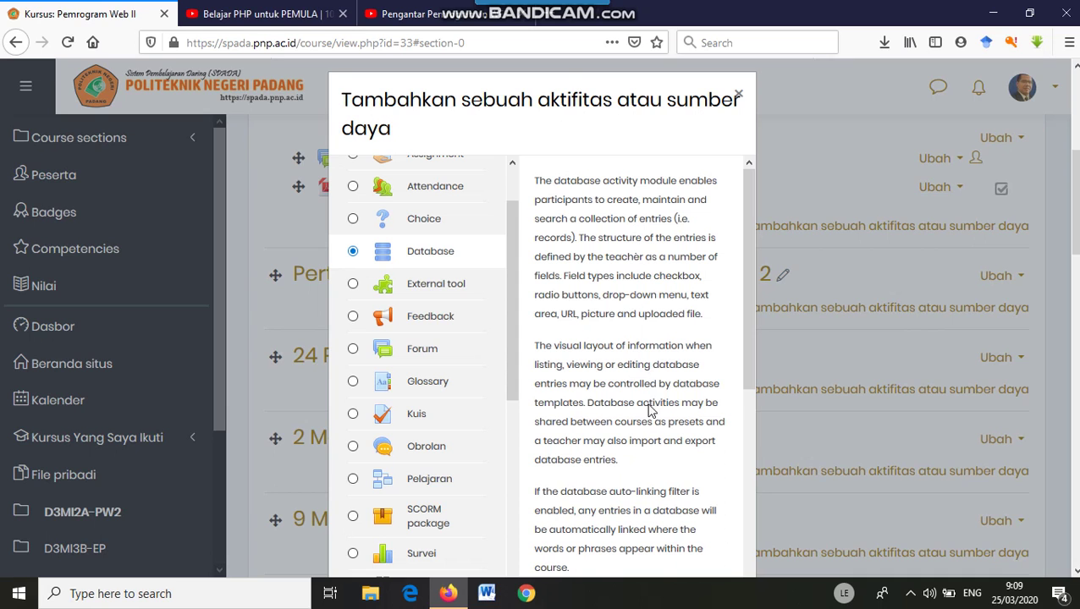
scroll(635, 376, down, 3)
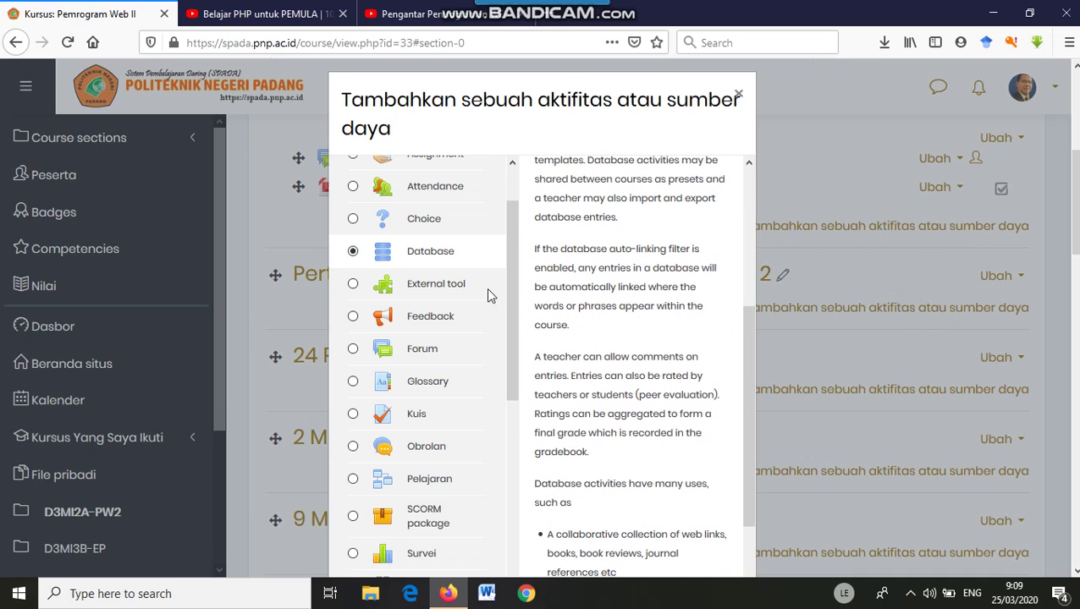
click(448, 295)
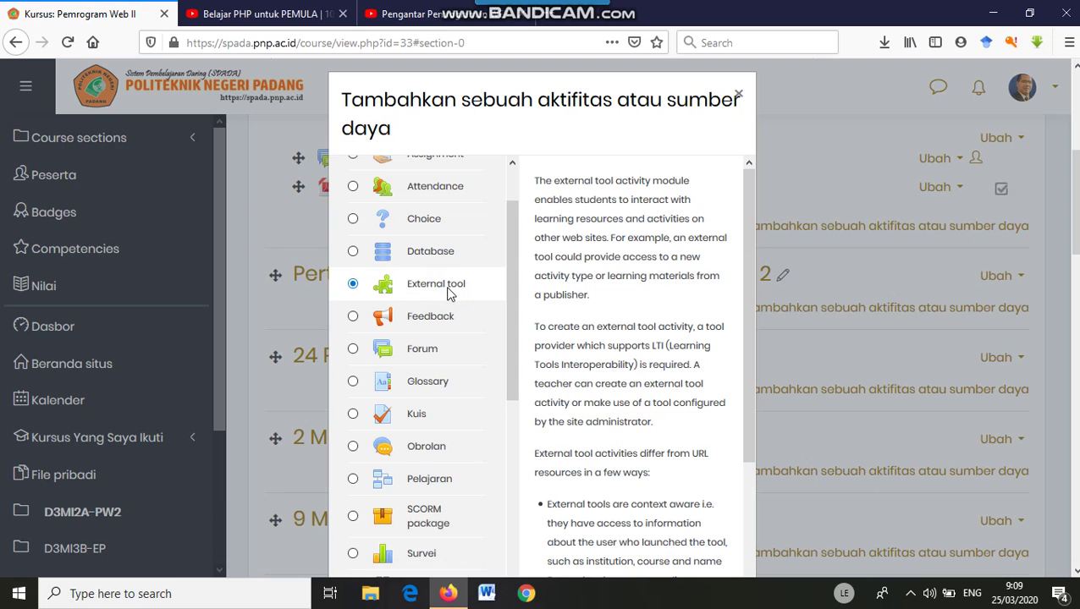
scroll(611, 261, down, 4)
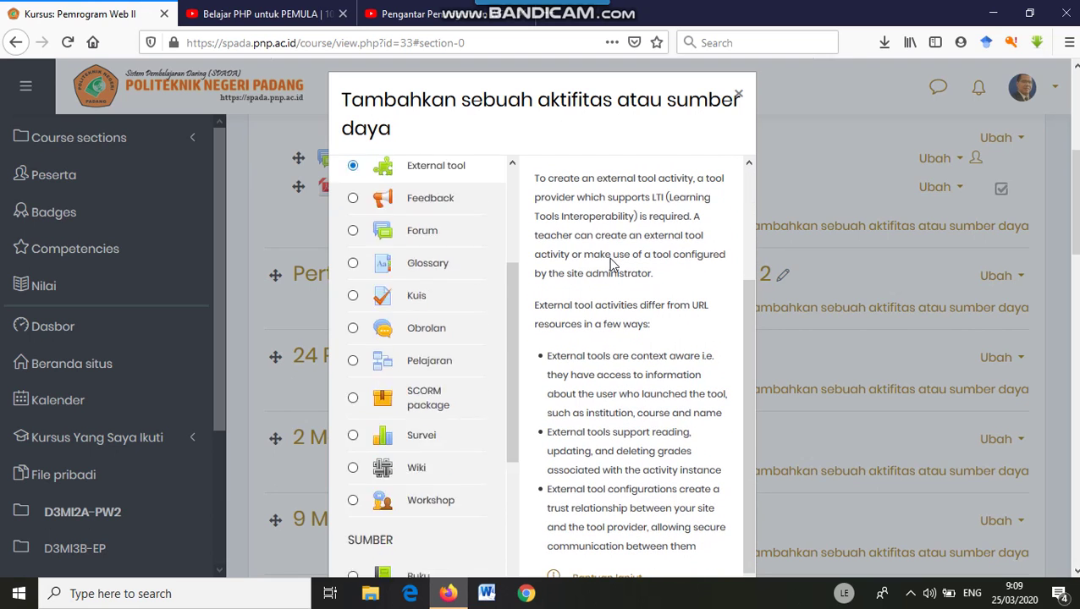
scroll(608, 270, up, 3)
scroll(435, 283, up, 4)
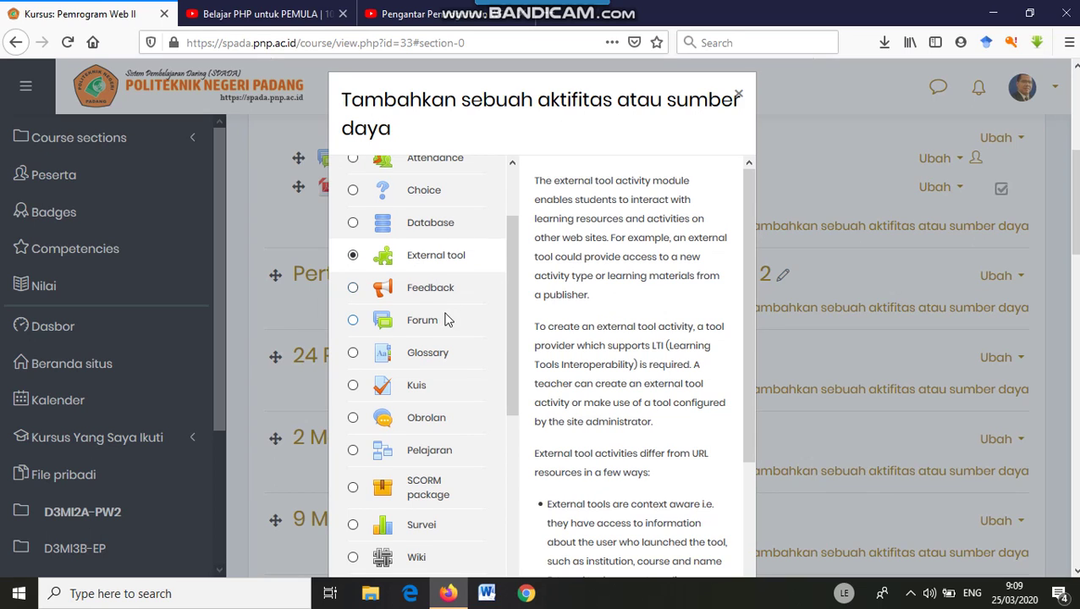
Review the descriptions of the Feedback, Forum and Glossary activities
click(429, 289)
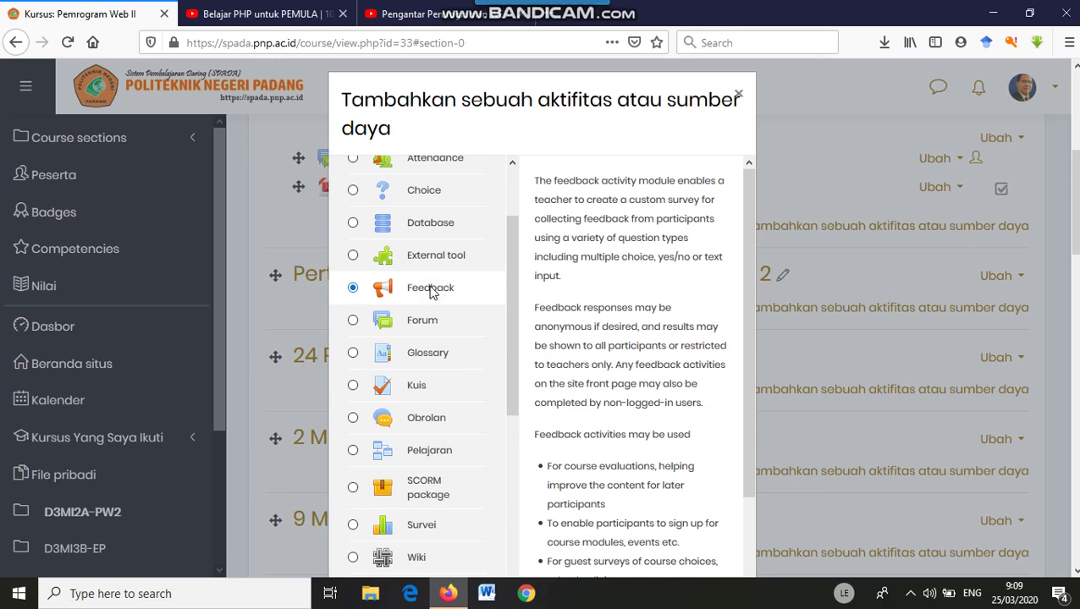
click(432, 328)
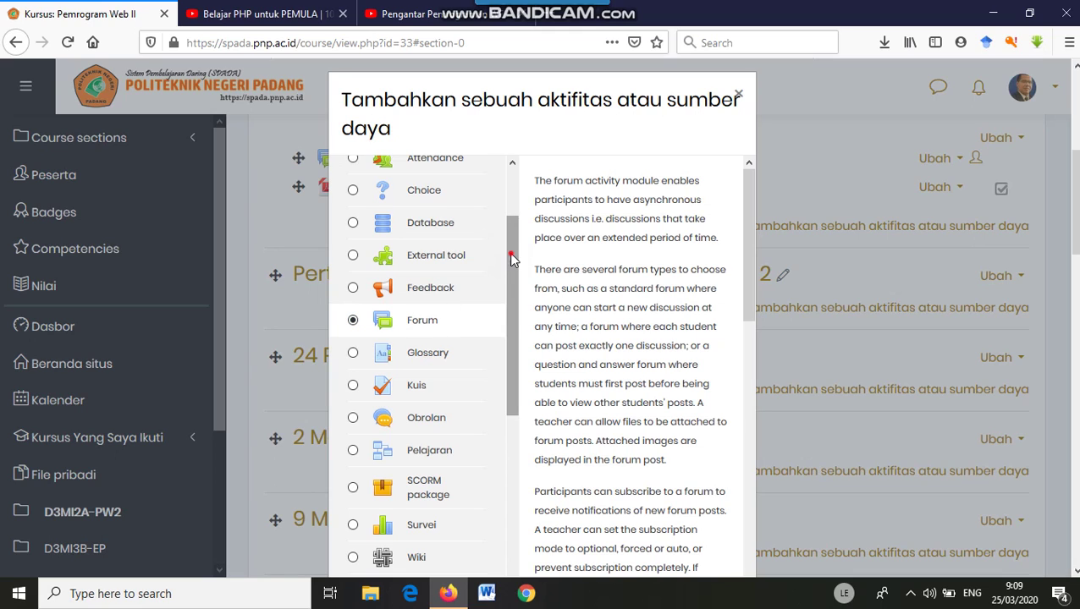
drag(509, 252, 503, 279)
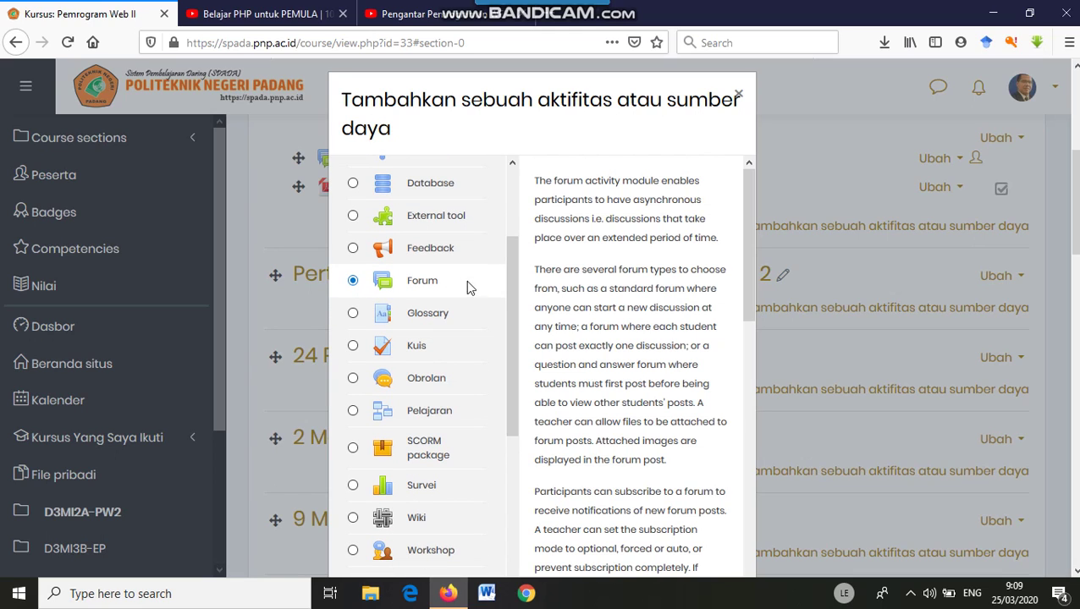
click(440, 315)
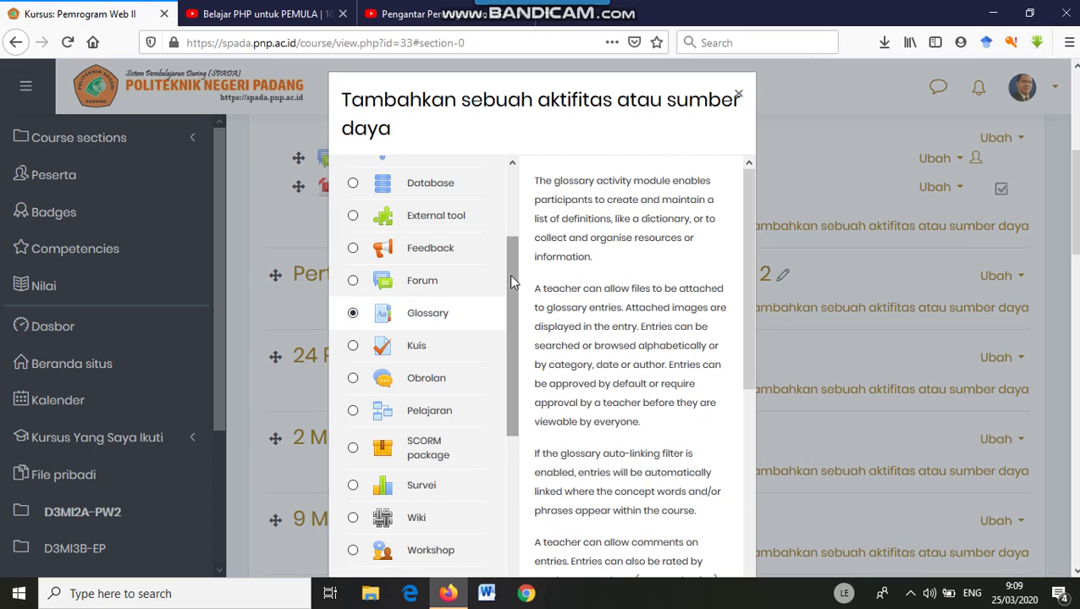
drag(511, 270, 510, 285)
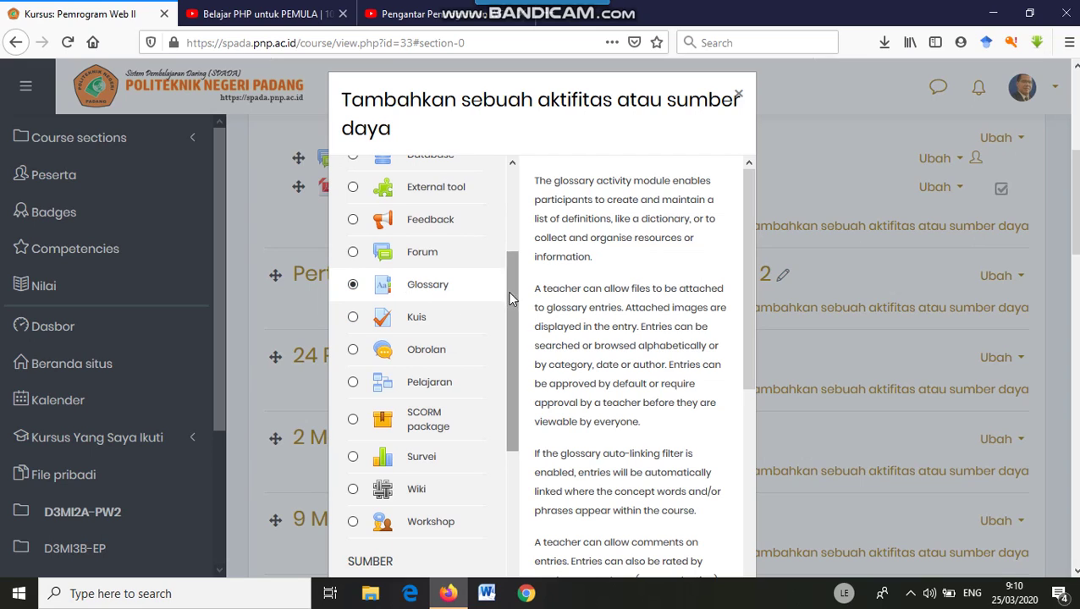
Read what the Kuis, Obrolan and Pelajaran activities offer
click(418, 319)
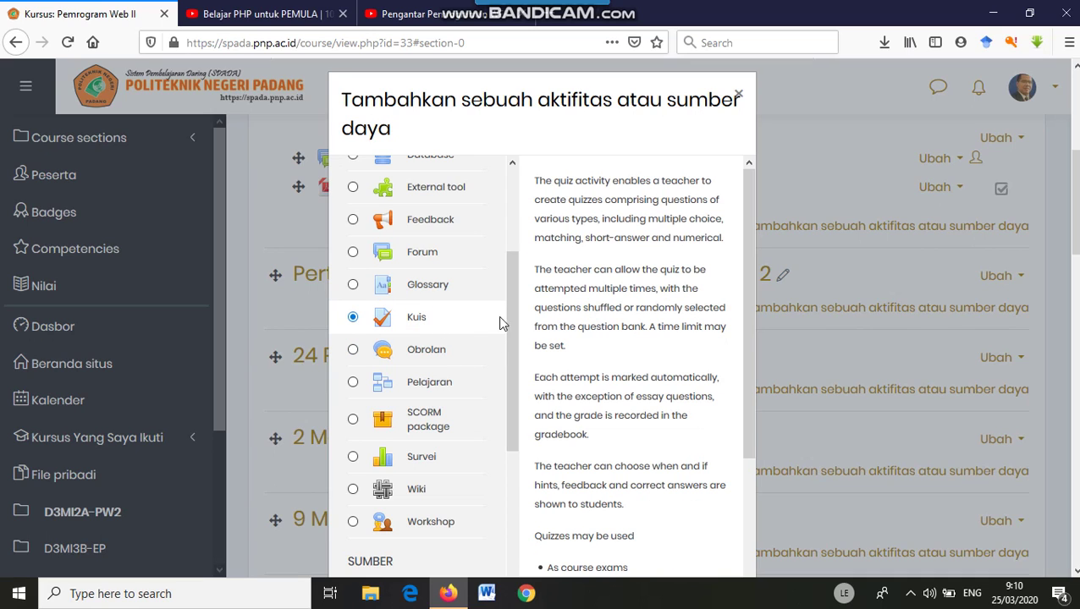
click(430, 353)
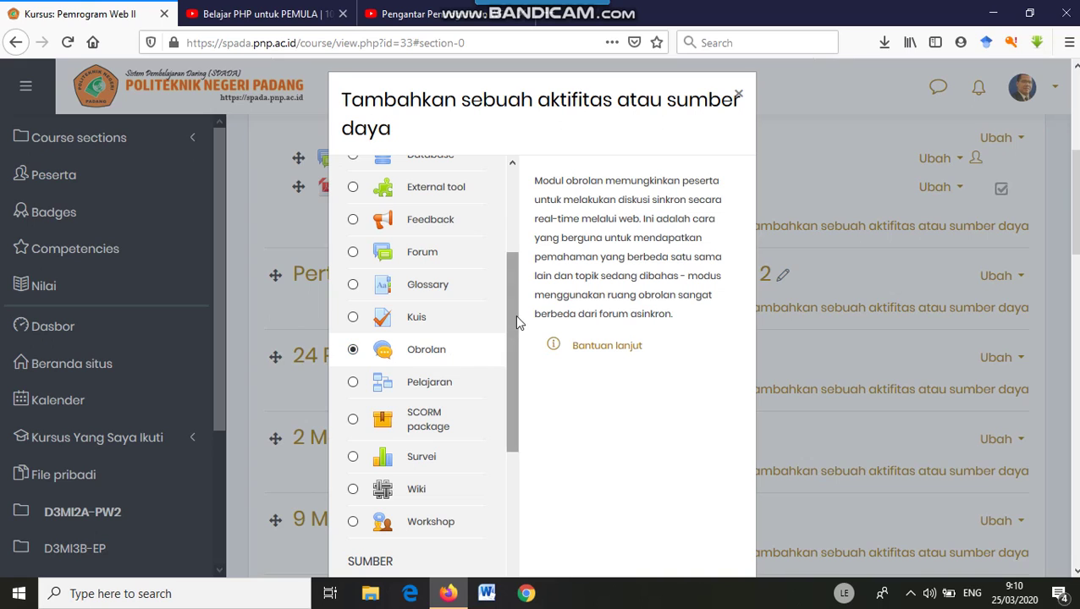
drag(514, 313, 510, 339)
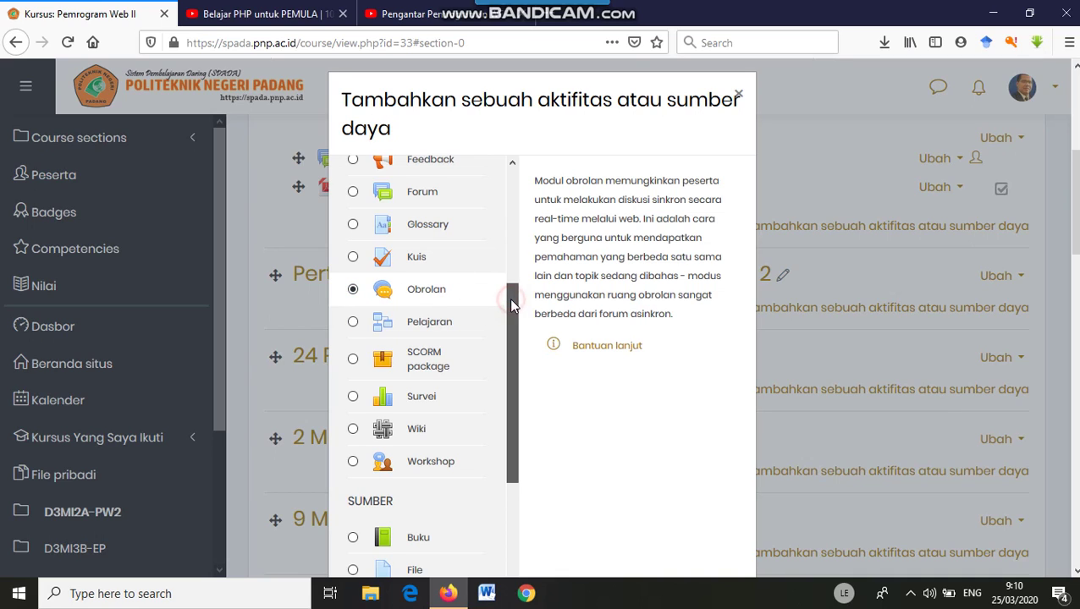
drag(509, 298, 510, 314)
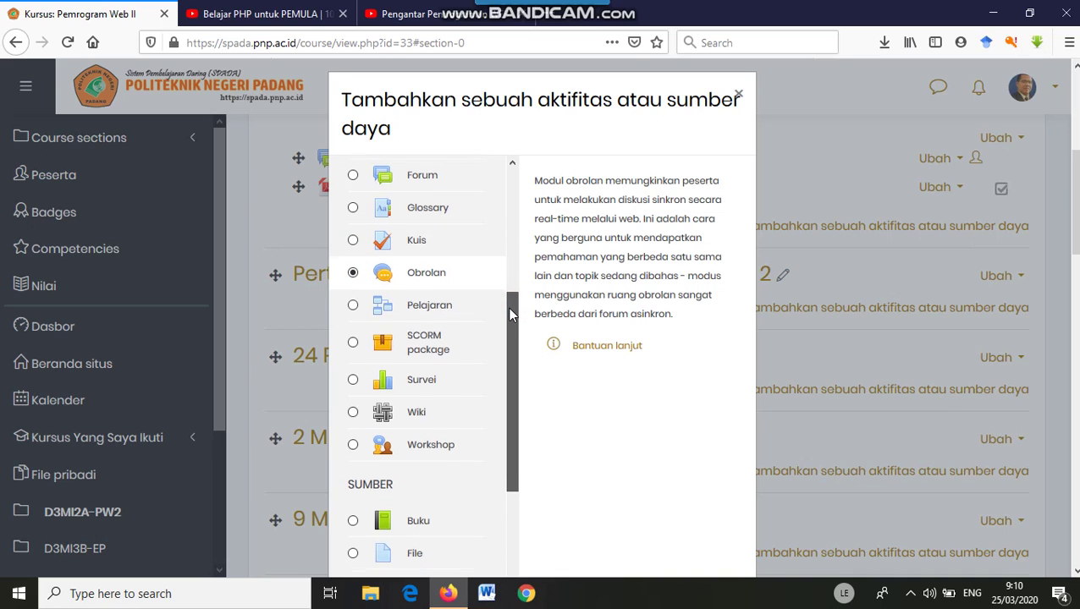
click(430, 310)
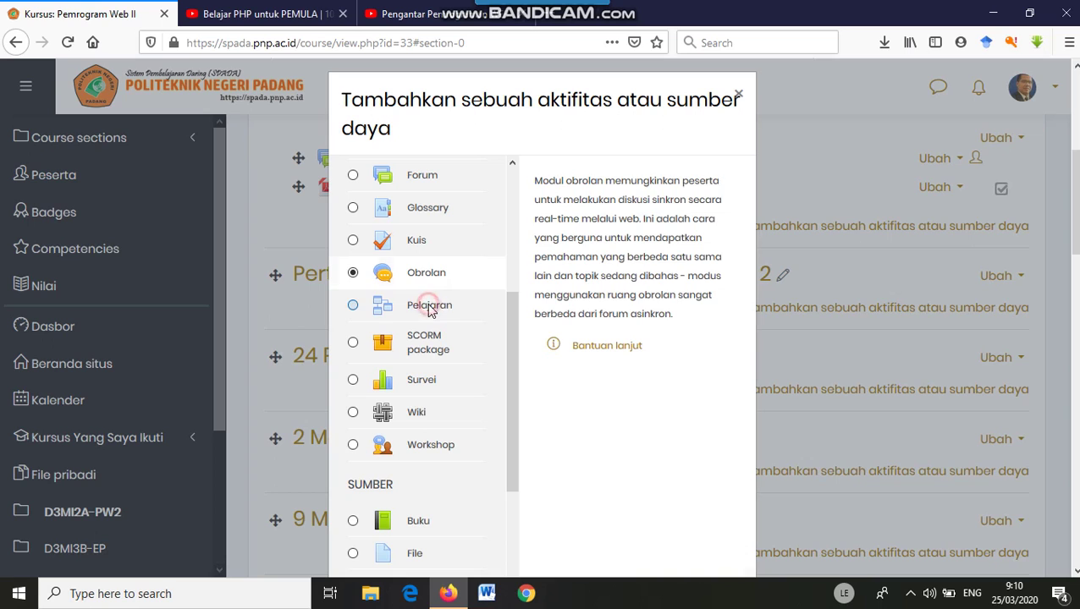
Read the descriptions of the SCORM package and Workshop activities
click(444, 357)
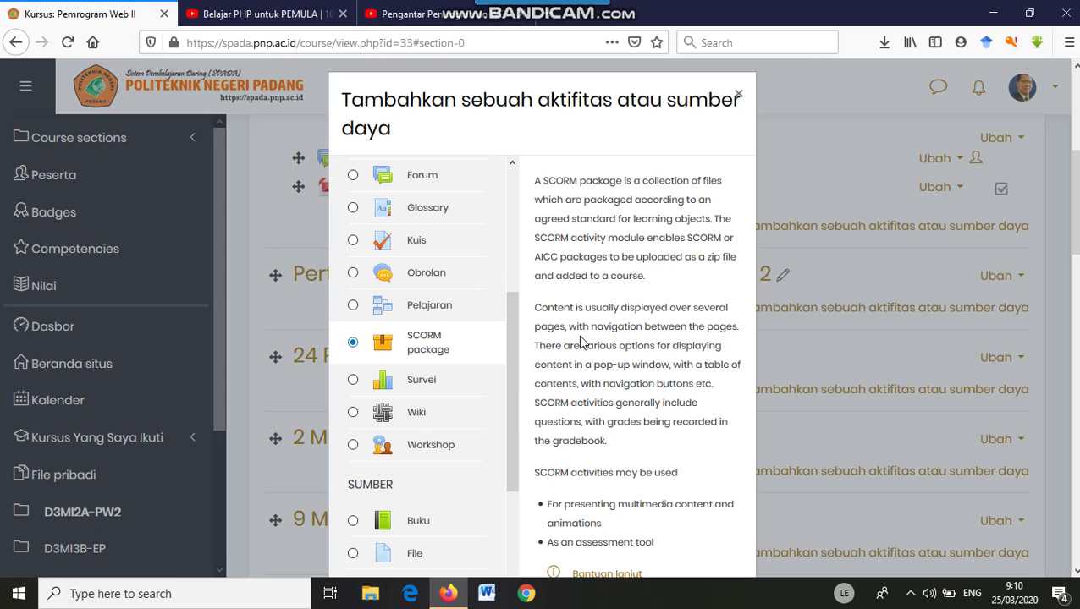
scroll(604, 282, down, 3)
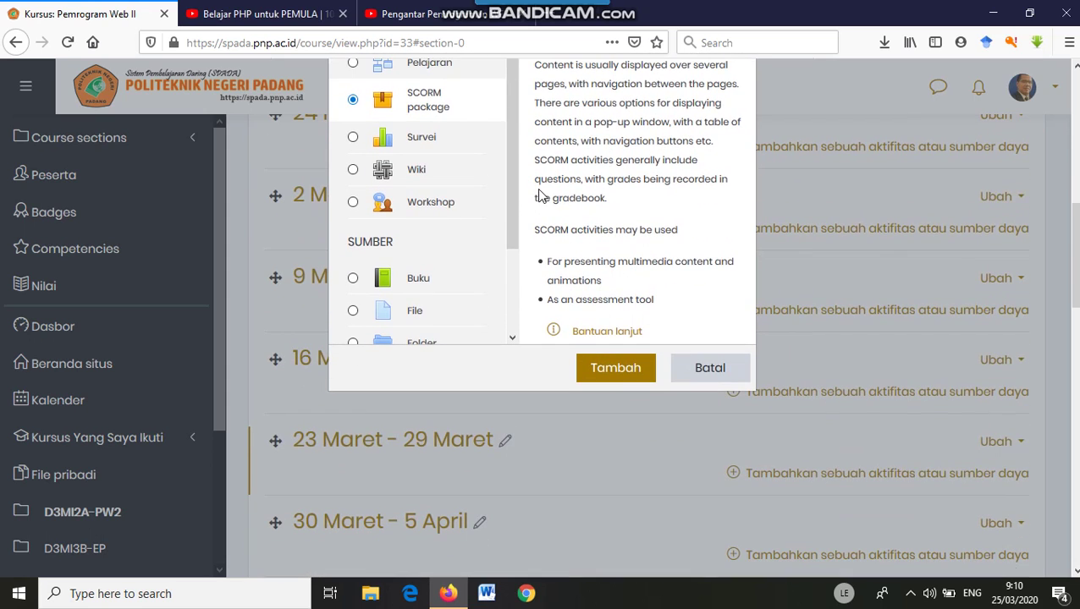
scroll(529, 201, up, 1)
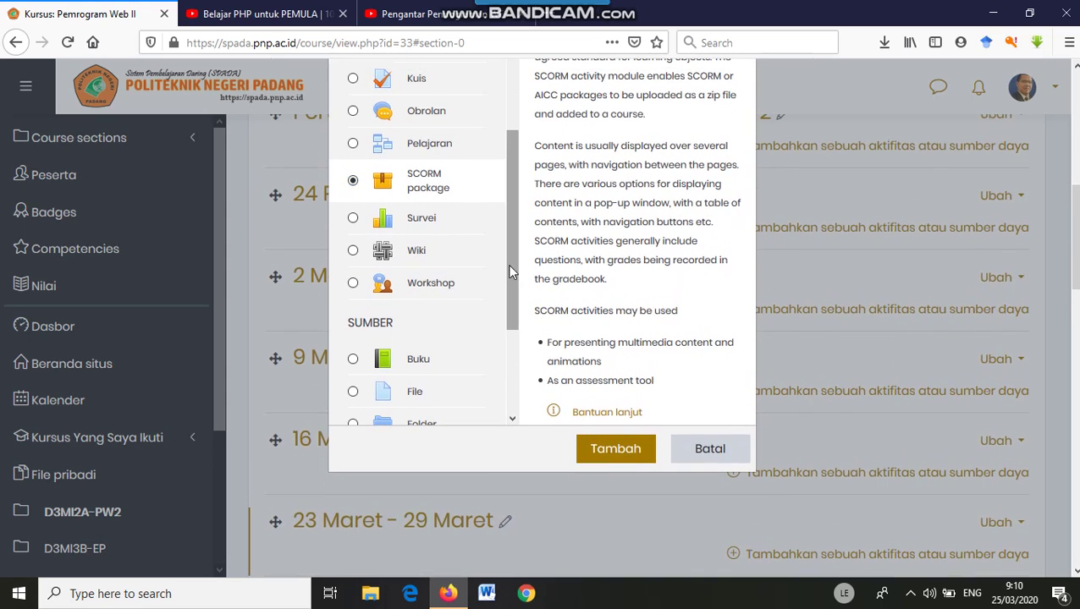
click(434, 284)
scroll(567, 254, up, 3)
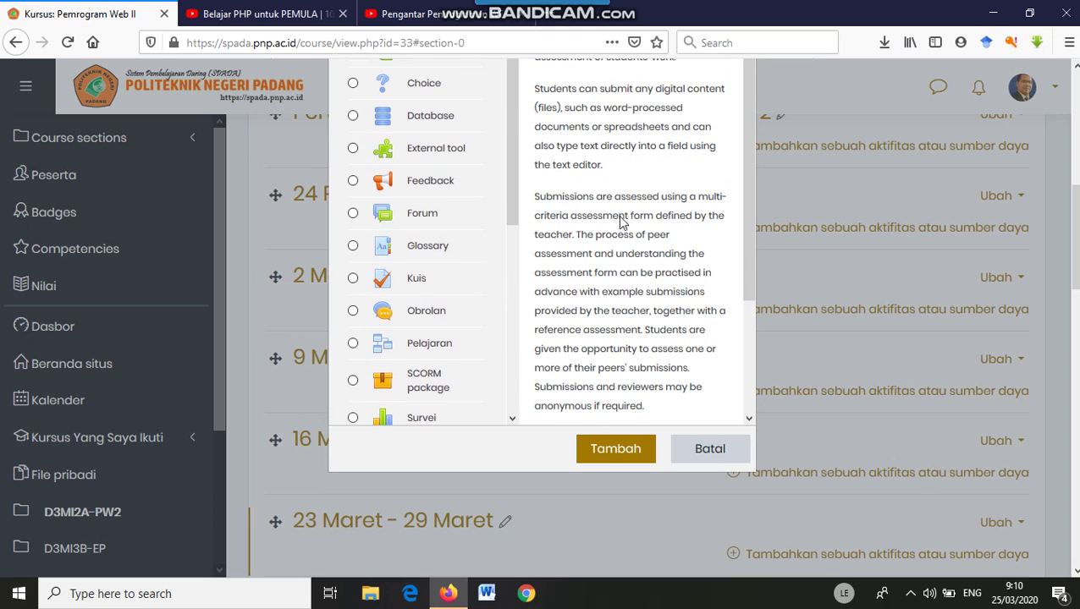
scroll(728, 173, up, 1)
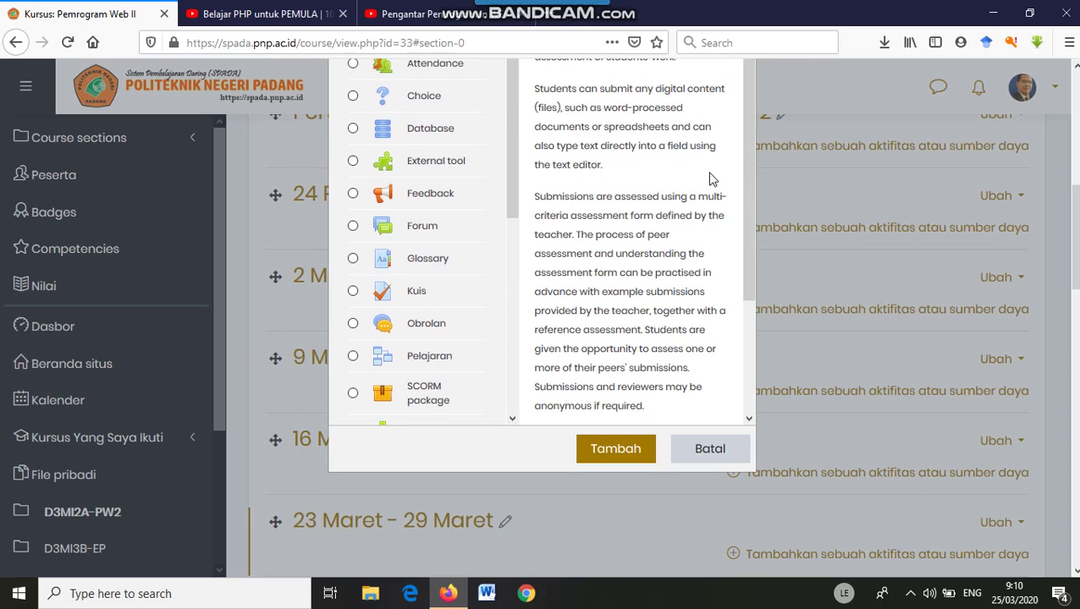
drag(1075, 203, 1076, 169)
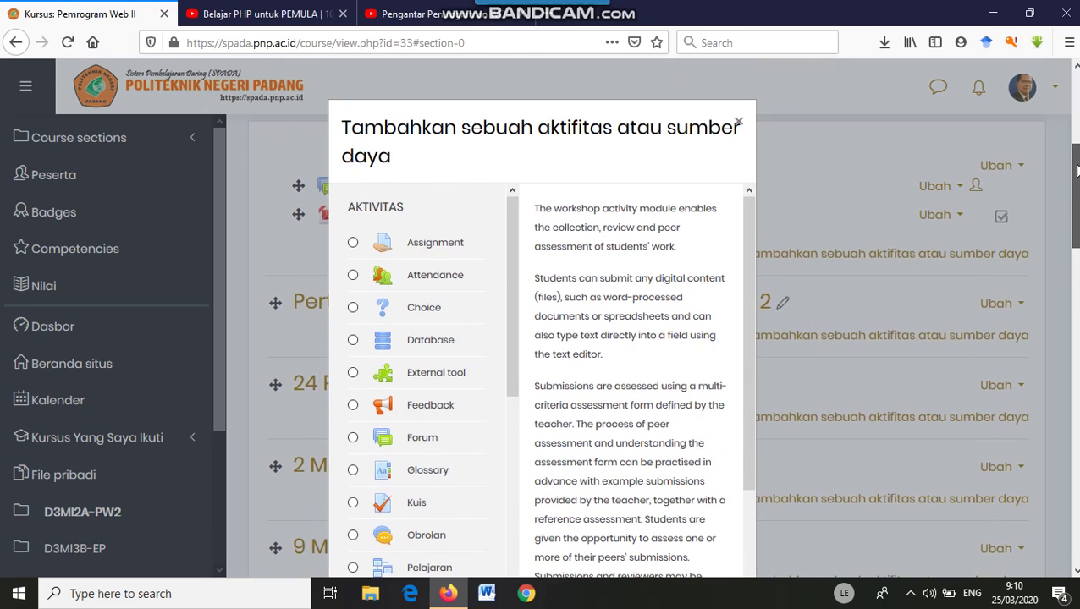
Look through the whole list of available activities and resources, from Assignment to URL
scroll(1076, 169, down, 1)
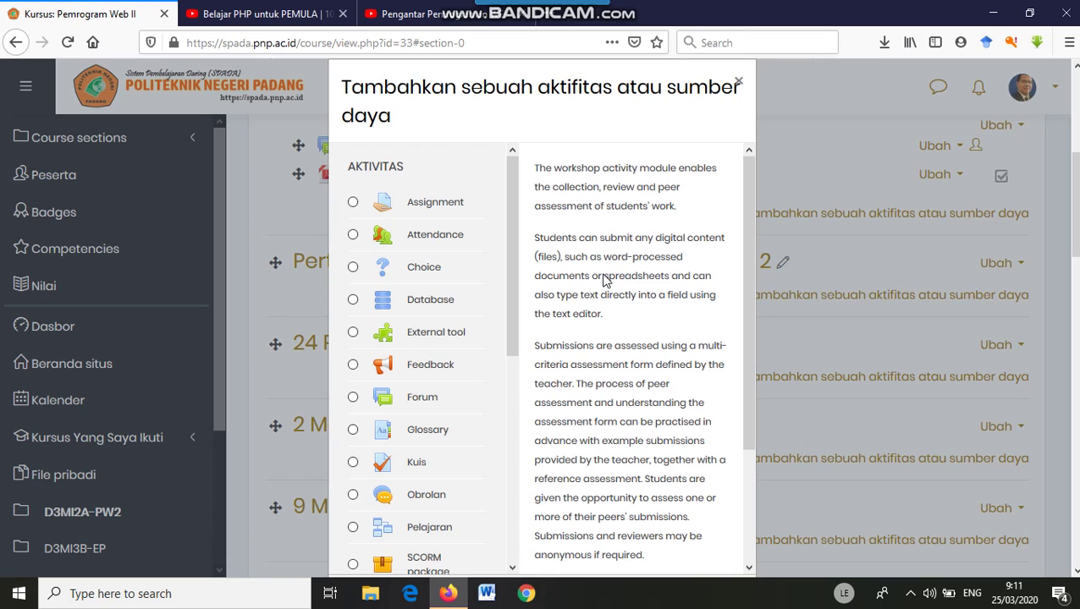
scroll(450, 378, down, 3)
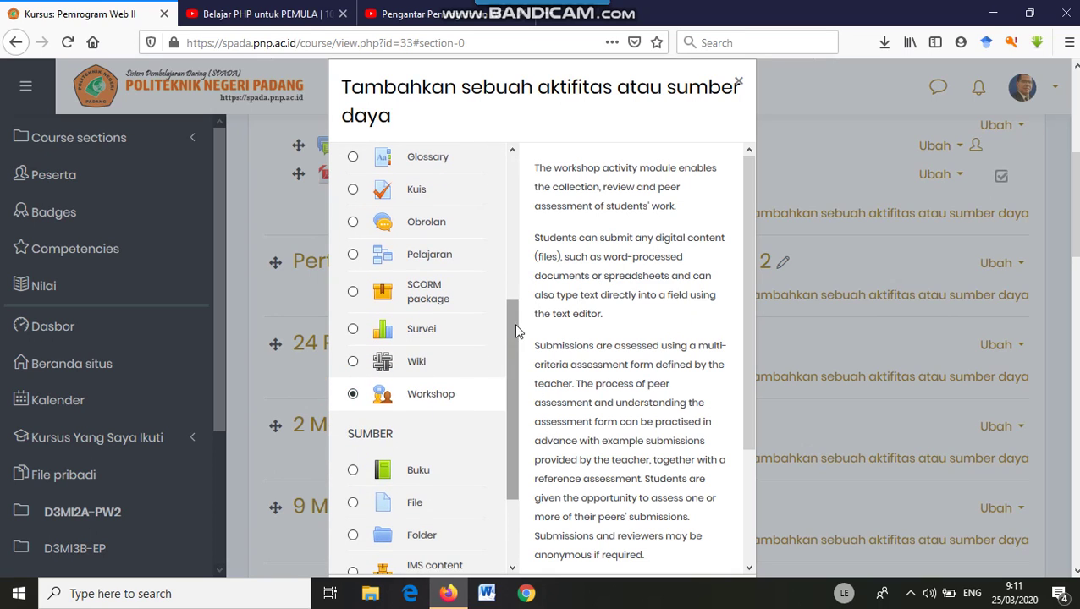
drag(503, 313, 515, 188)
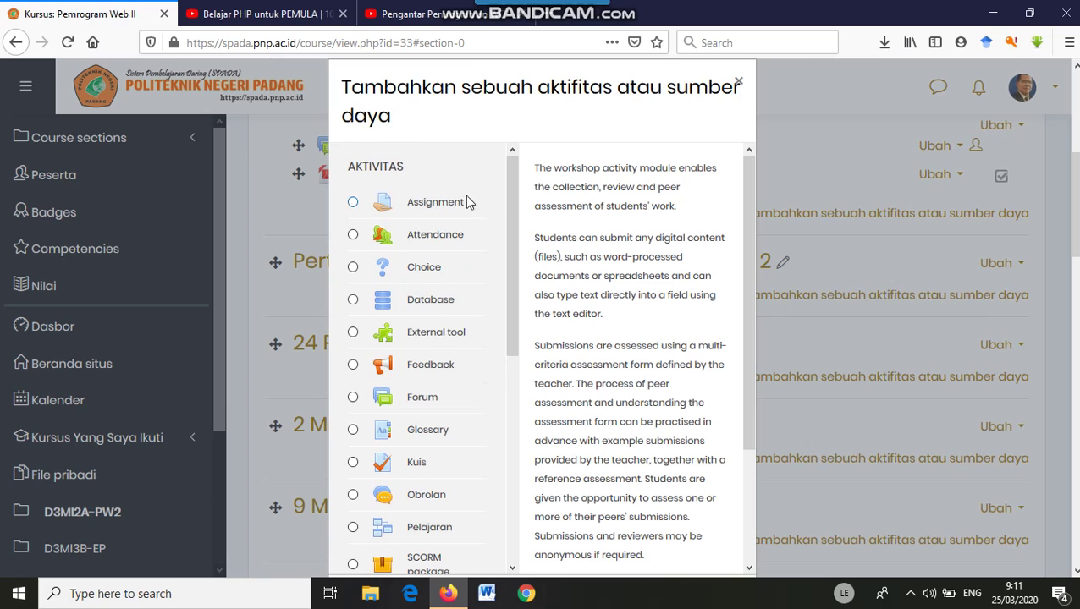
click(512, 186)
drag(512, 186, 521, 413)
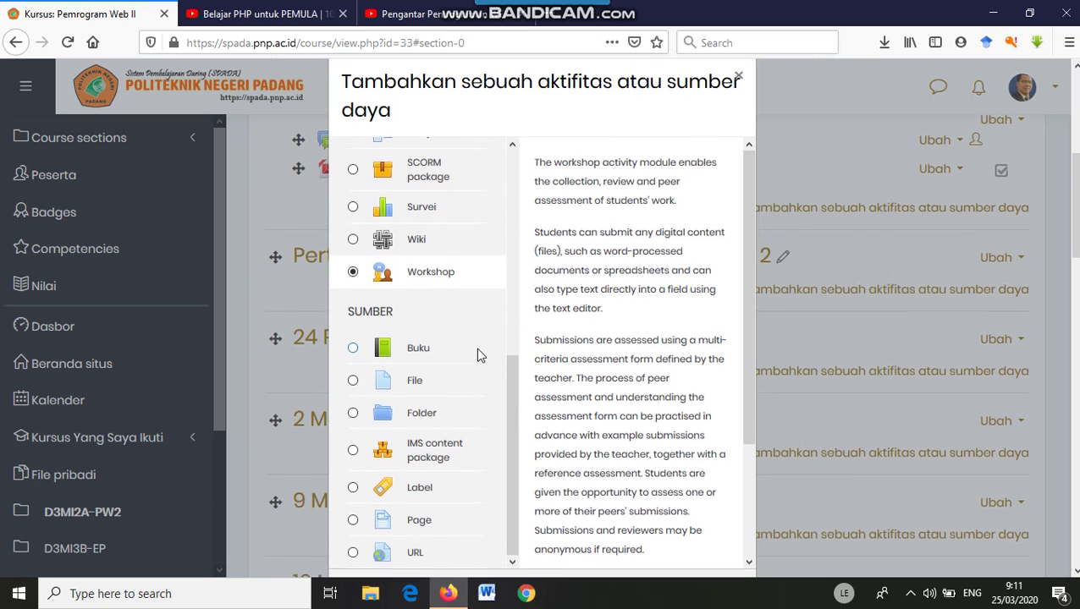
scroll(474, 355, down, 3)
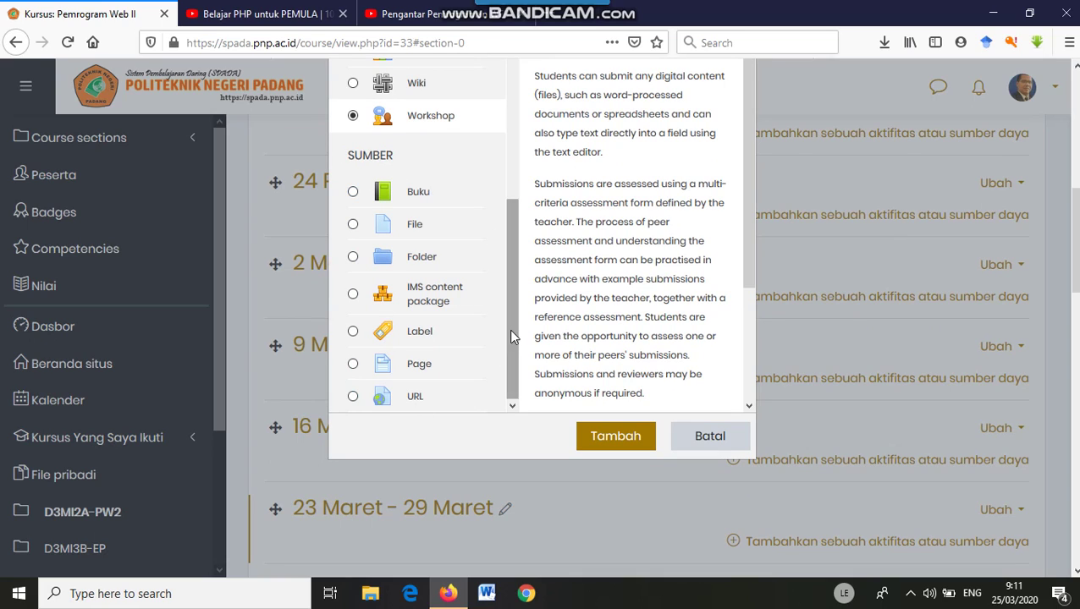
drag(509, 329, 508, 98)
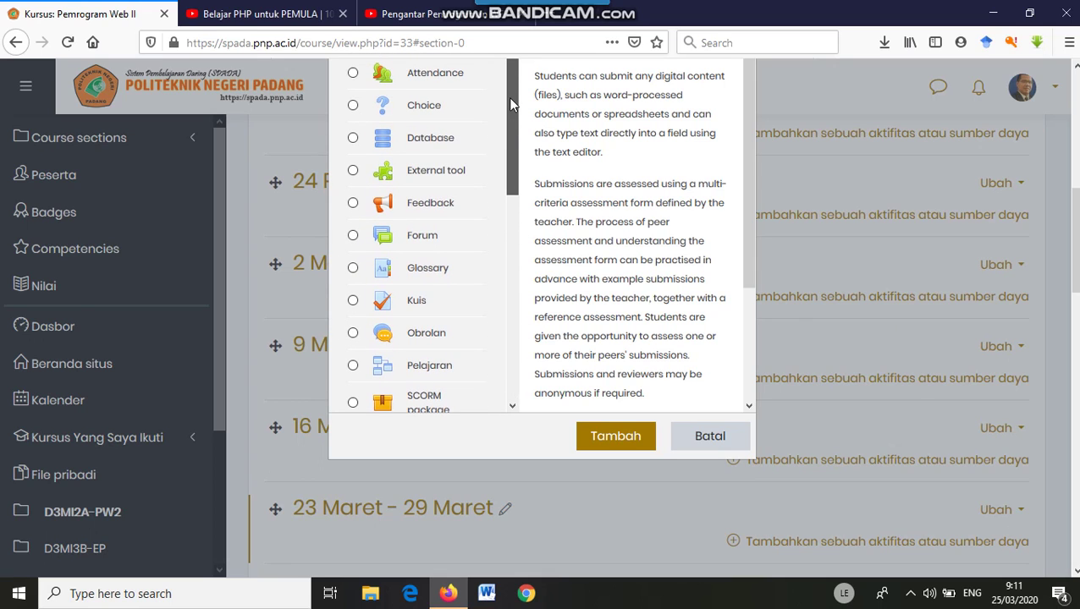
scroll(510, 102, up, 3)
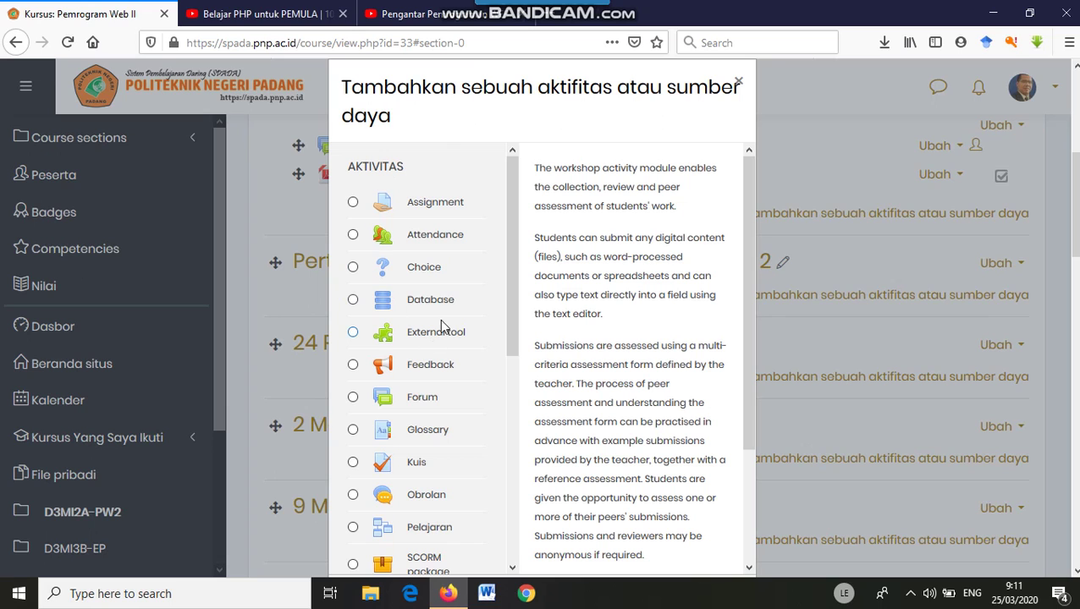
click(514, 239)
drag(514, 240, 511, 412)
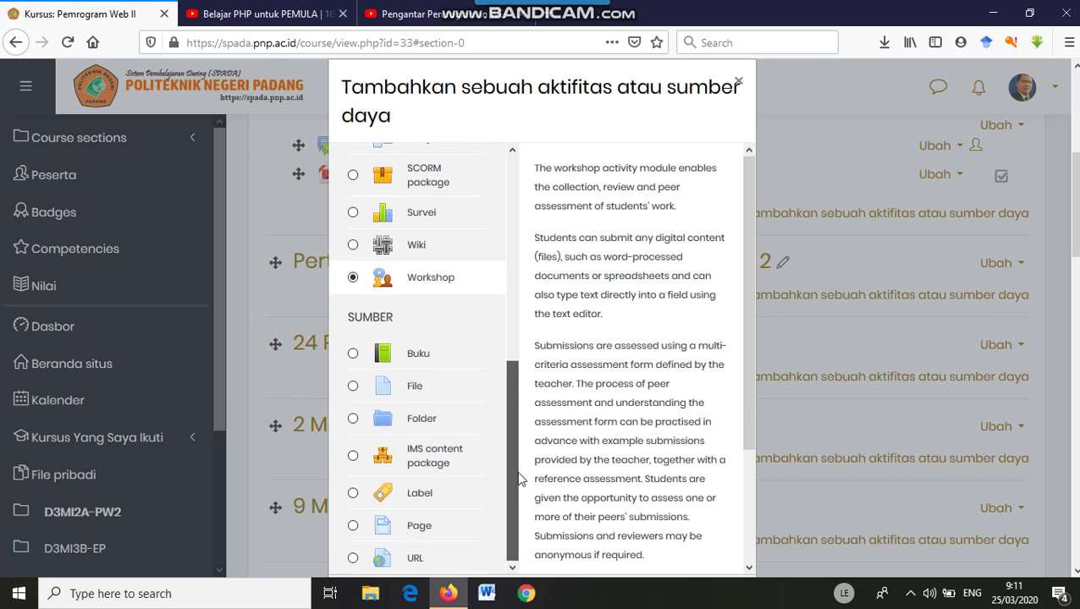
Review the resource types under Sumber and the rest of the Workshop description
scroll(479, 360, down, 2)
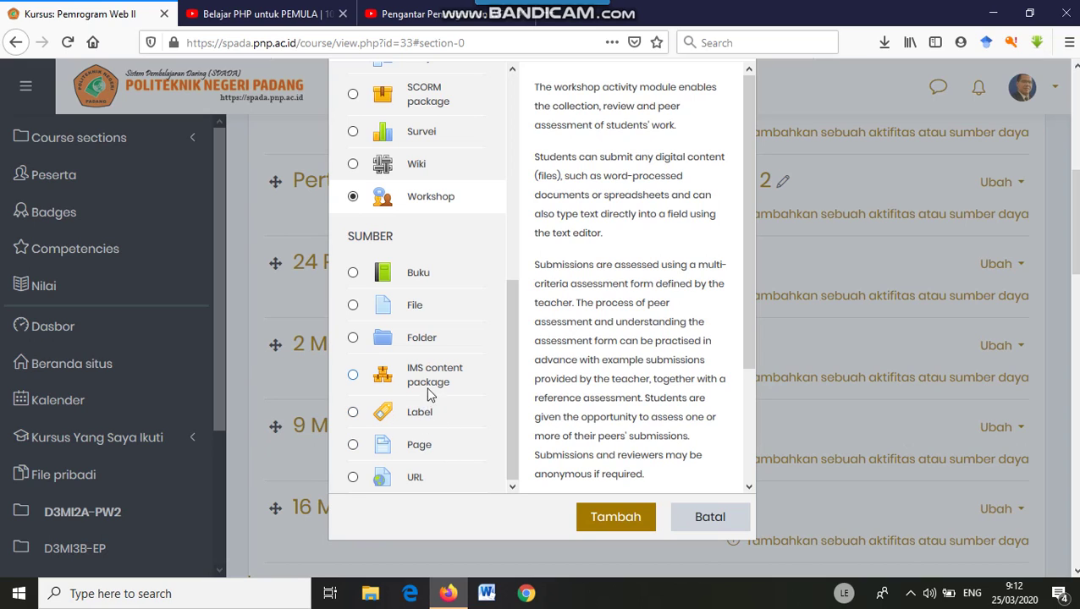
scroll(444, 391, down, 2)
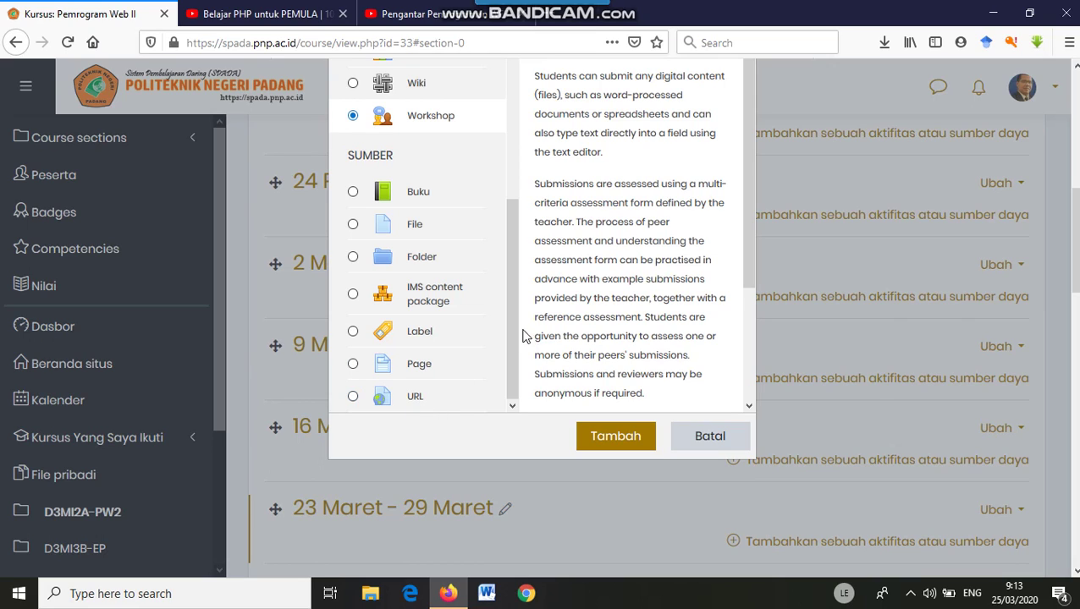
scroll(688, 353, down, 3)
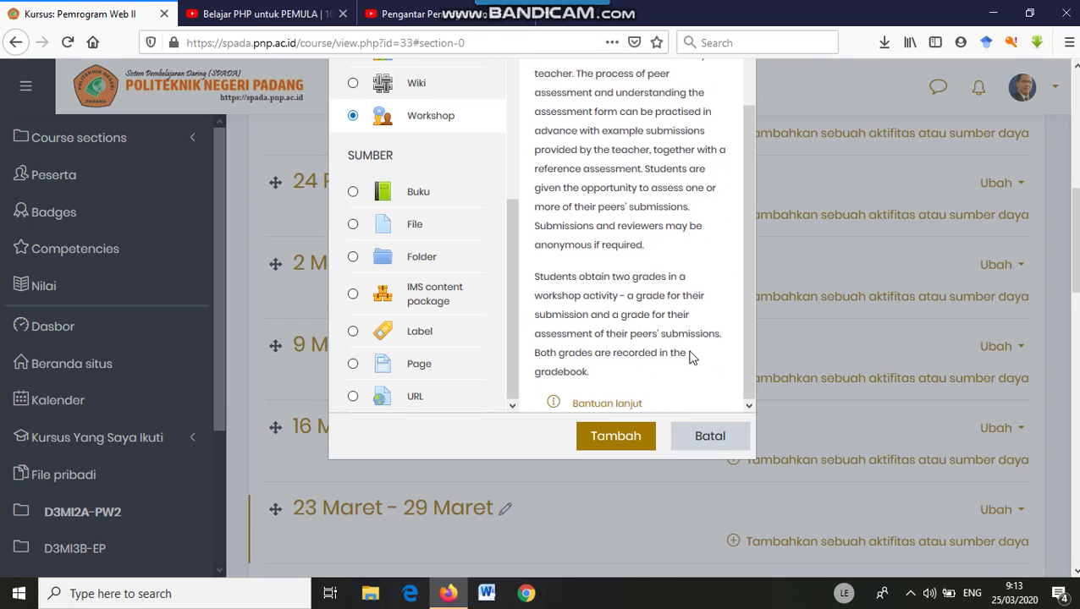
Return to the start of the activity list and move the chooser dialog aside to uncover the course section titles
scroll(634, 339, up, 5)
scroll(590, 326, up, 6)
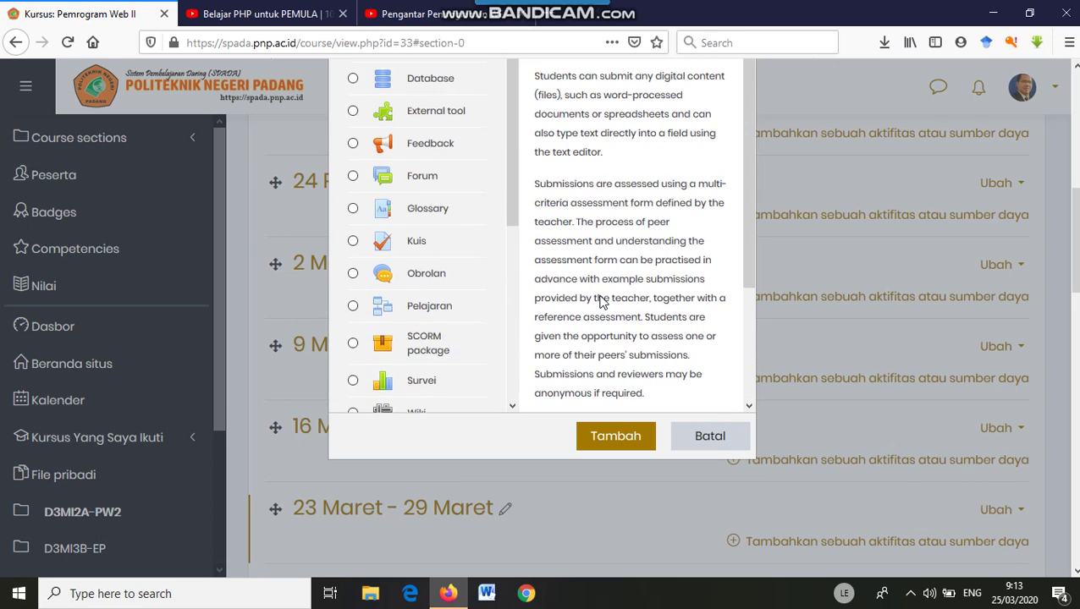
scroll(682, 295, down, 3)
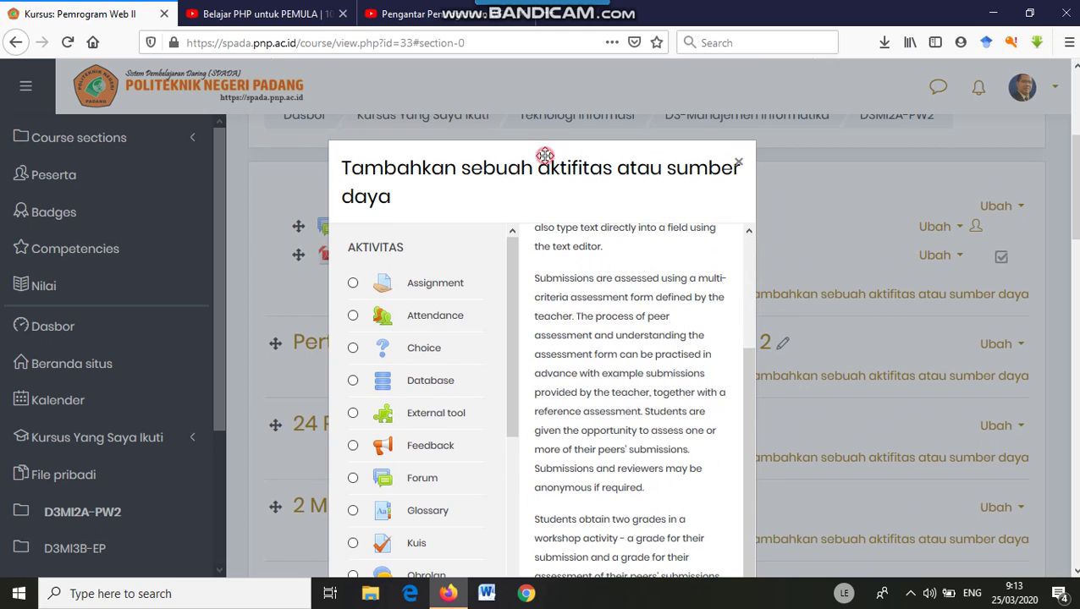
drag(545, 156, 702, 153)
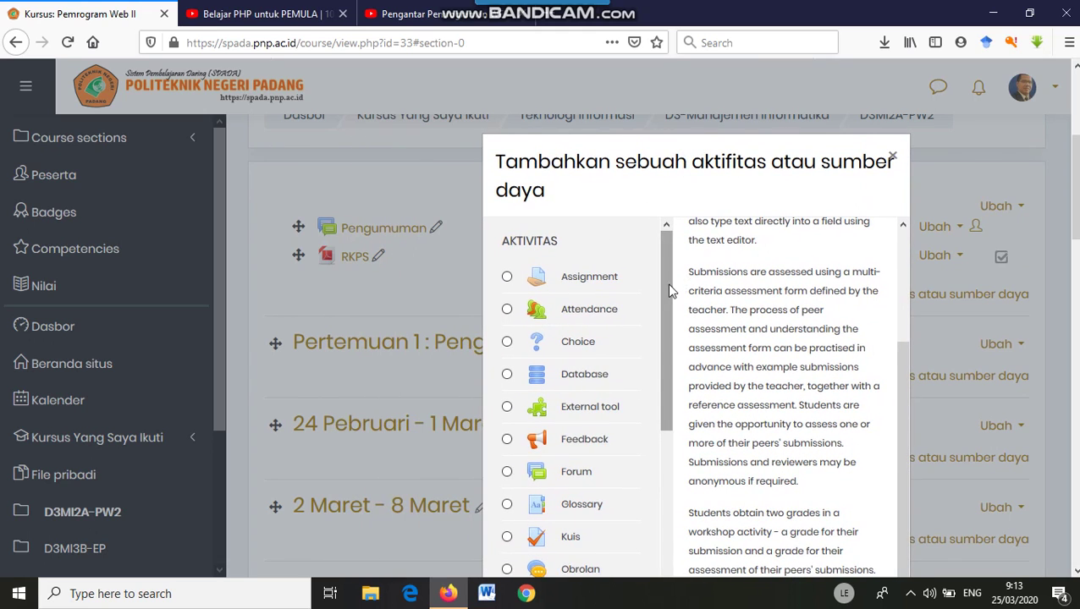
Start adding a Label resource to the Pertemuan 1 section
scroll(667, 286, down, 10)
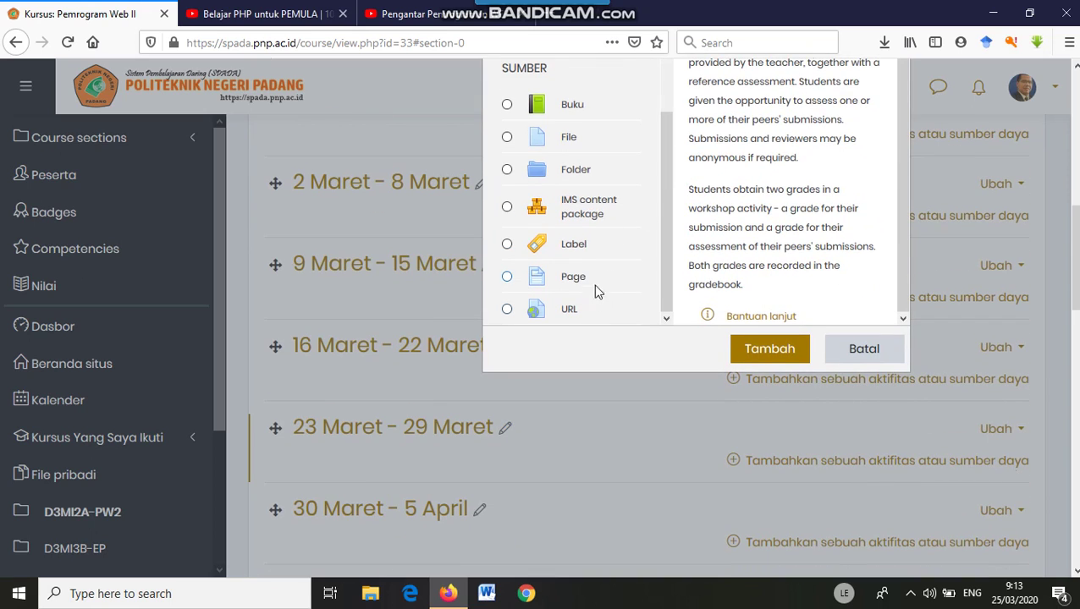
click(507, 244)
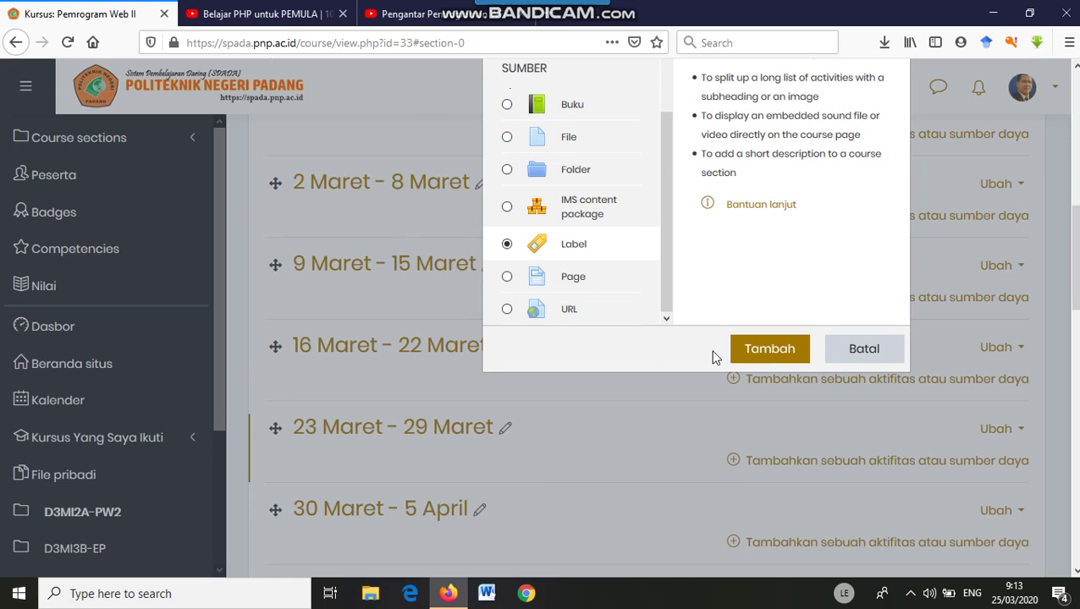
click(759, 350)
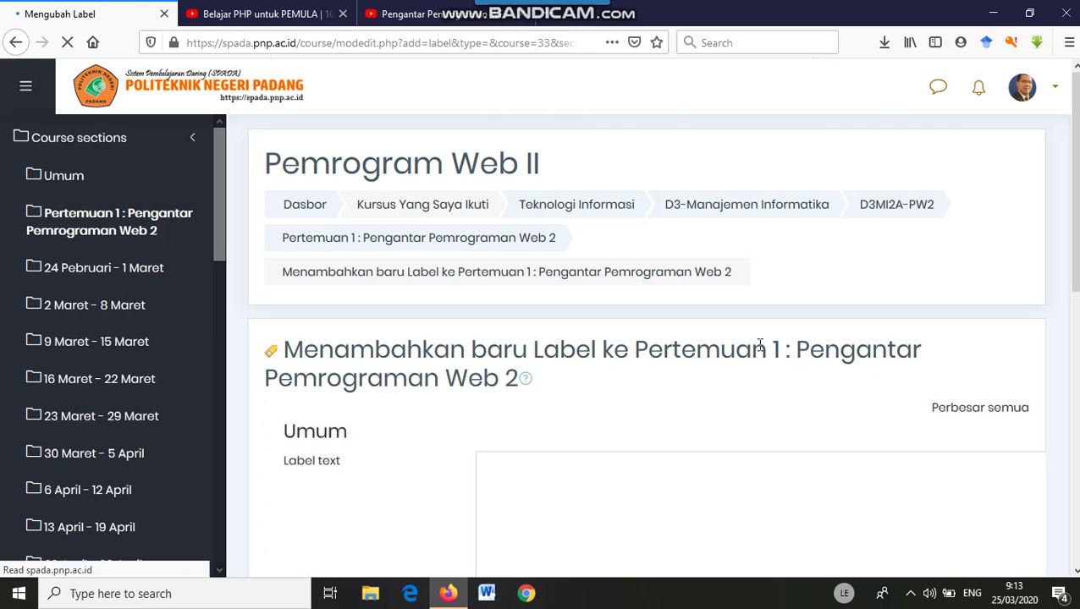
Enter "Pada pertemuan ini, mhs akan mempelajari ...." as the first line of the label text
scroll(593, 421, down, 3)
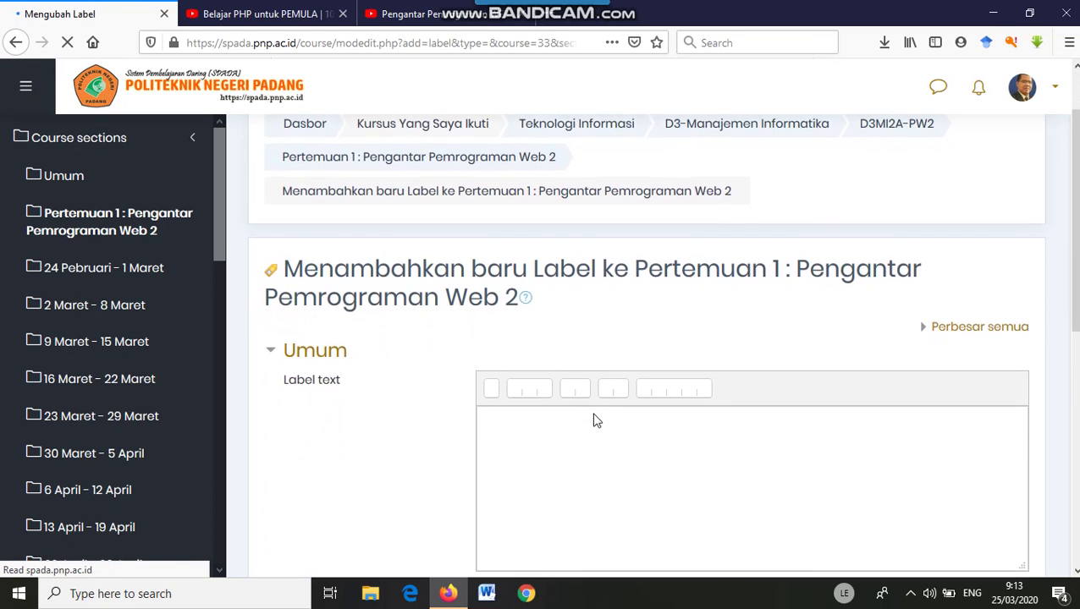
click(569, 410)
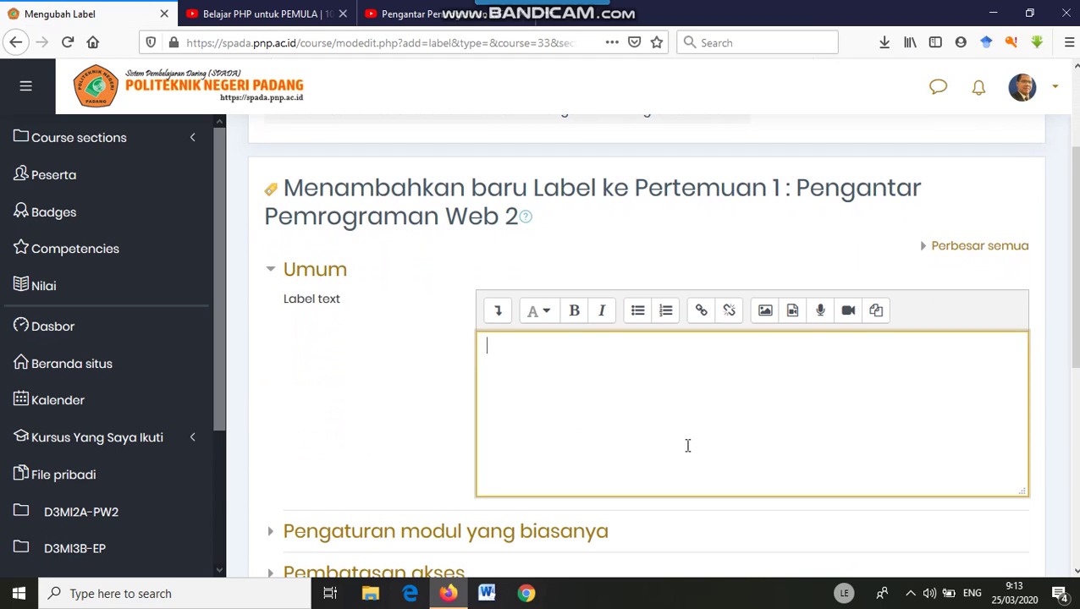
text(Pada pertemu)
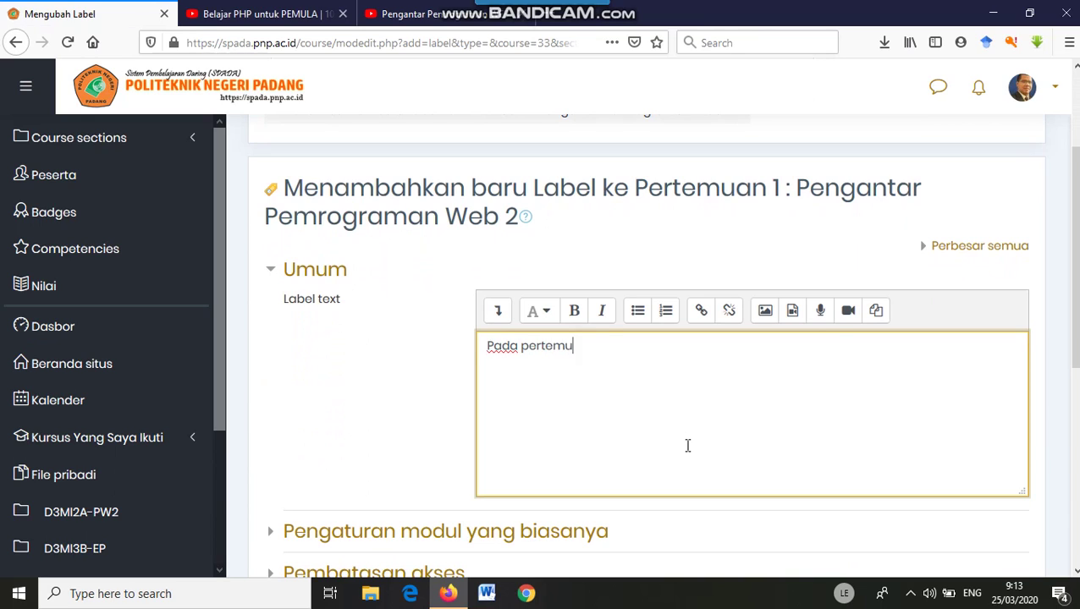
text(an ini, mh)
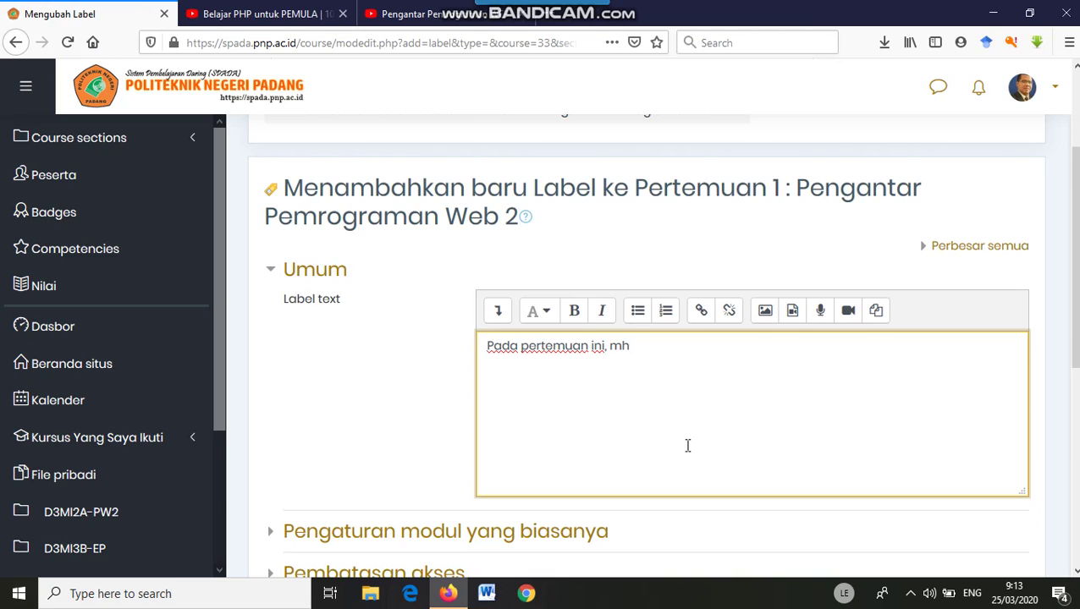
text(s akan memp)
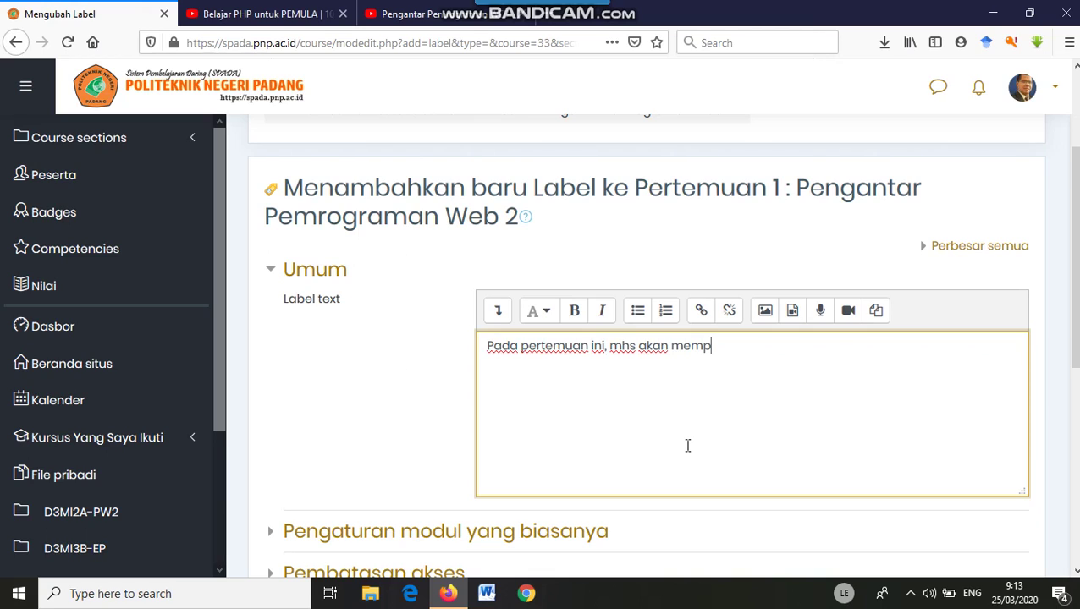
text(elajari ....)
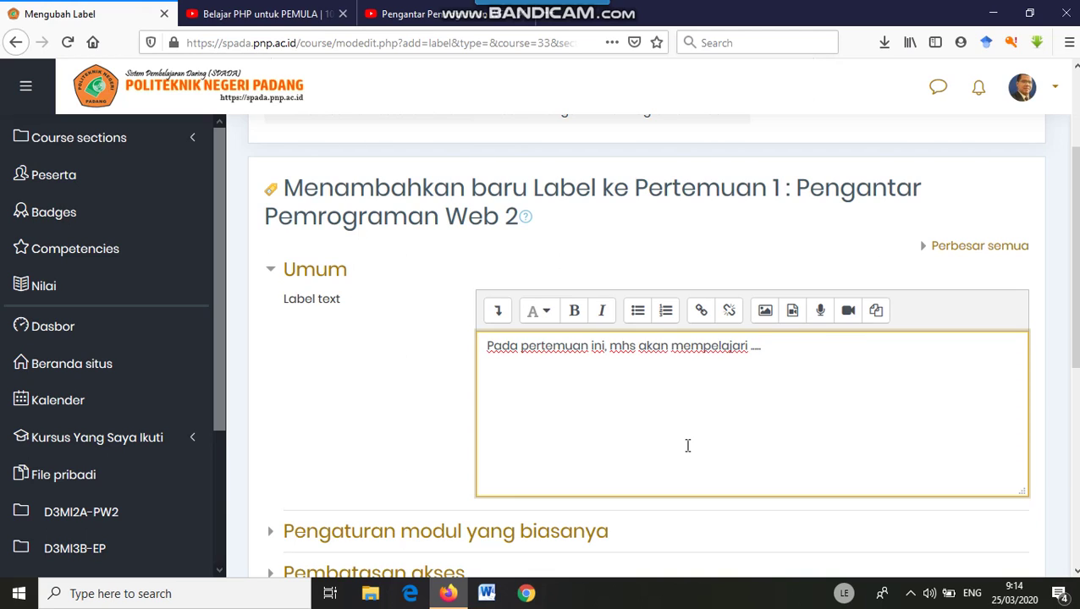
Add the second paragraph "dan setelah selesai, mahasiswa akan mempunyai kemampuan ...." to the label, then save it and return to the course
key(Return)
text(dan setelah selesai)
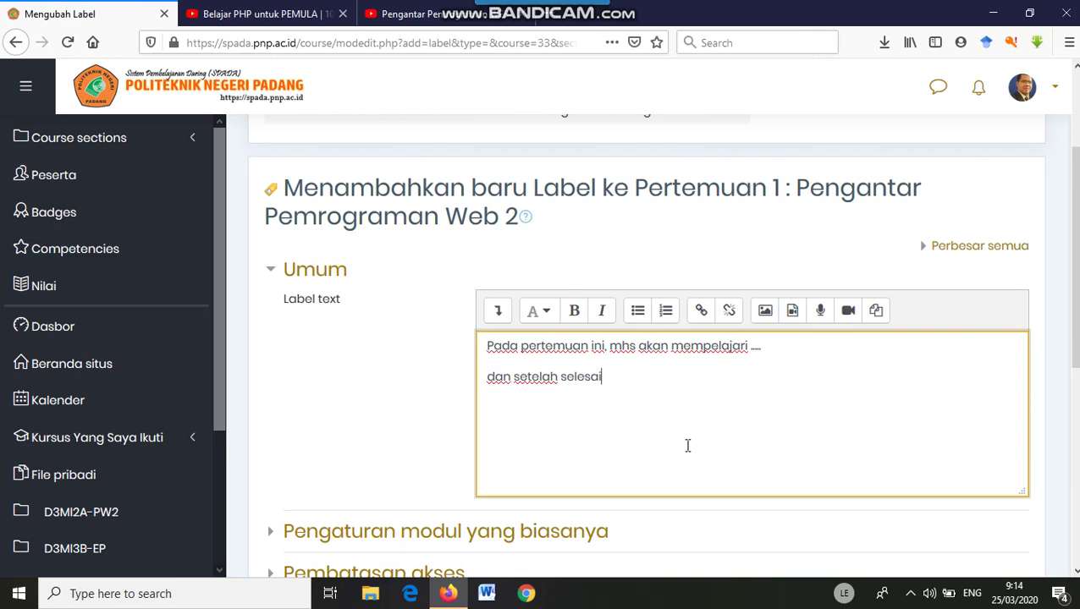
text(, mahasiswa akan mem)
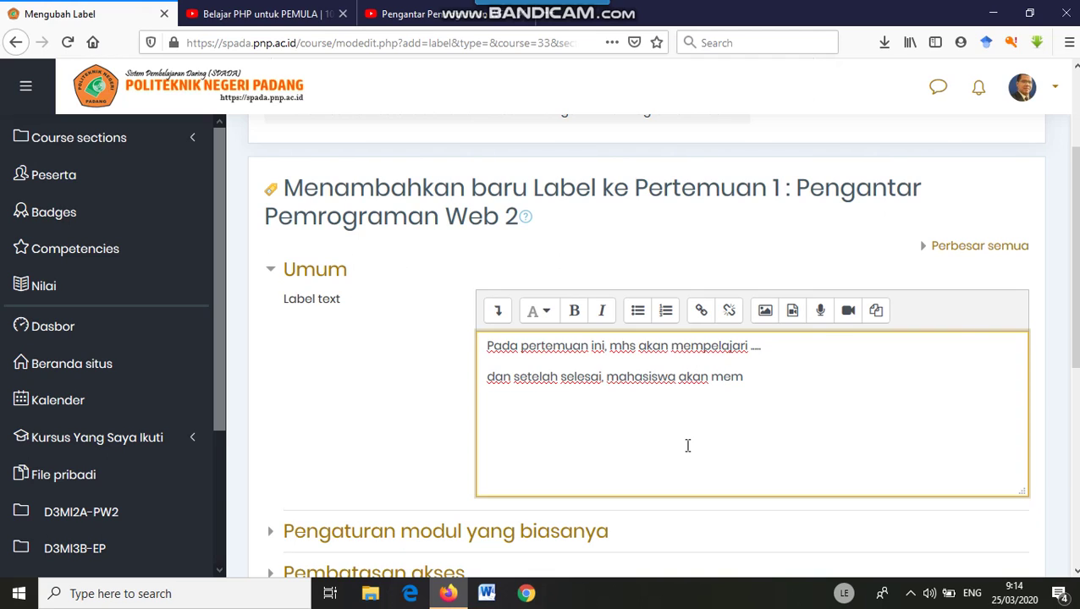
text(punyai kemamp)
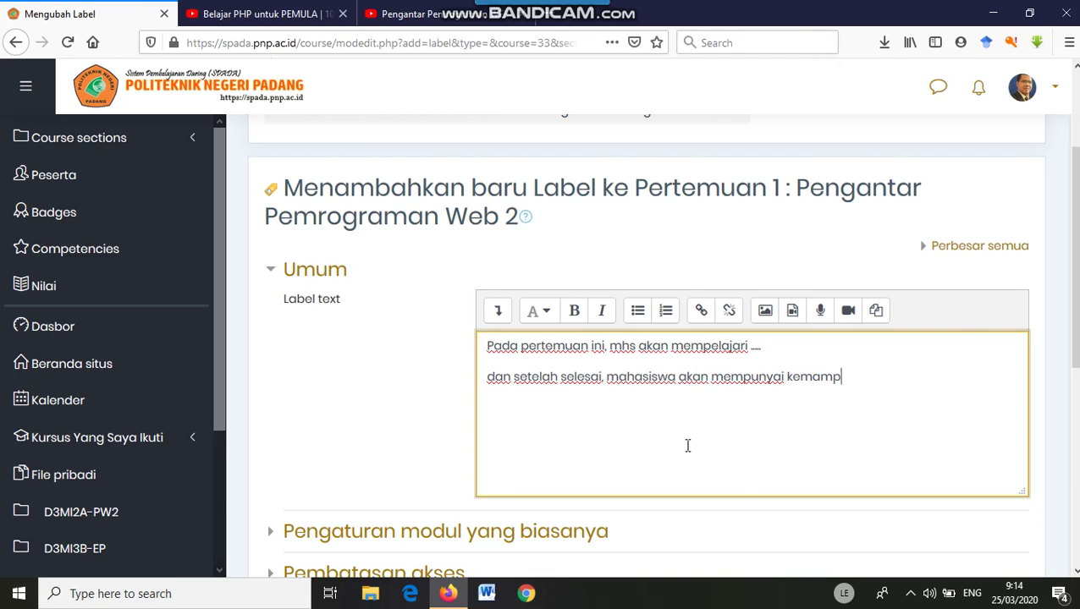
text(uan ....)
scroll(643, 427, down, 2)
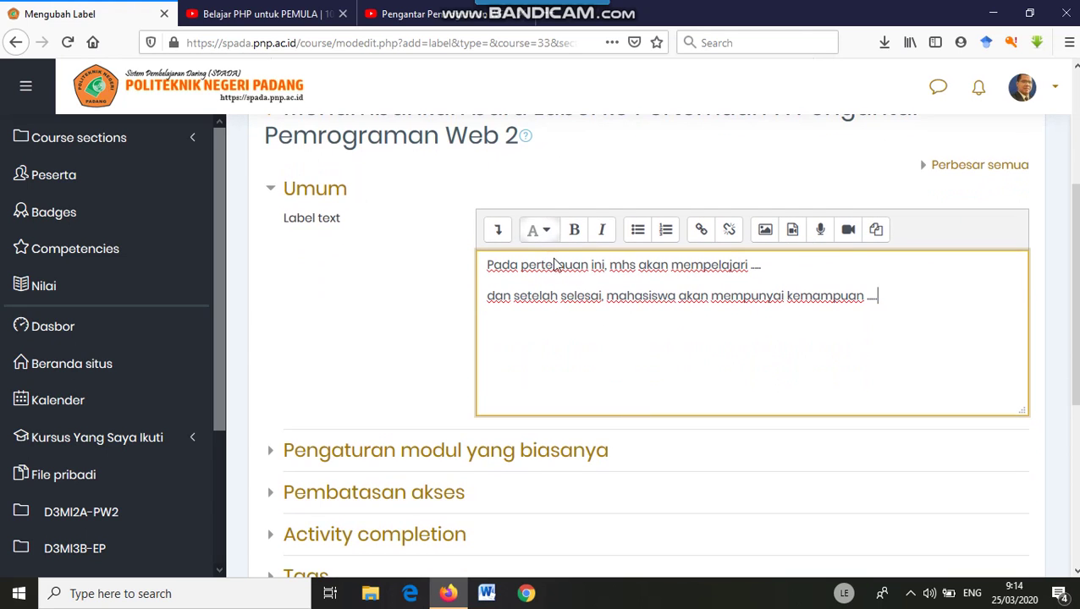
scroll(609, 254, down, 2)
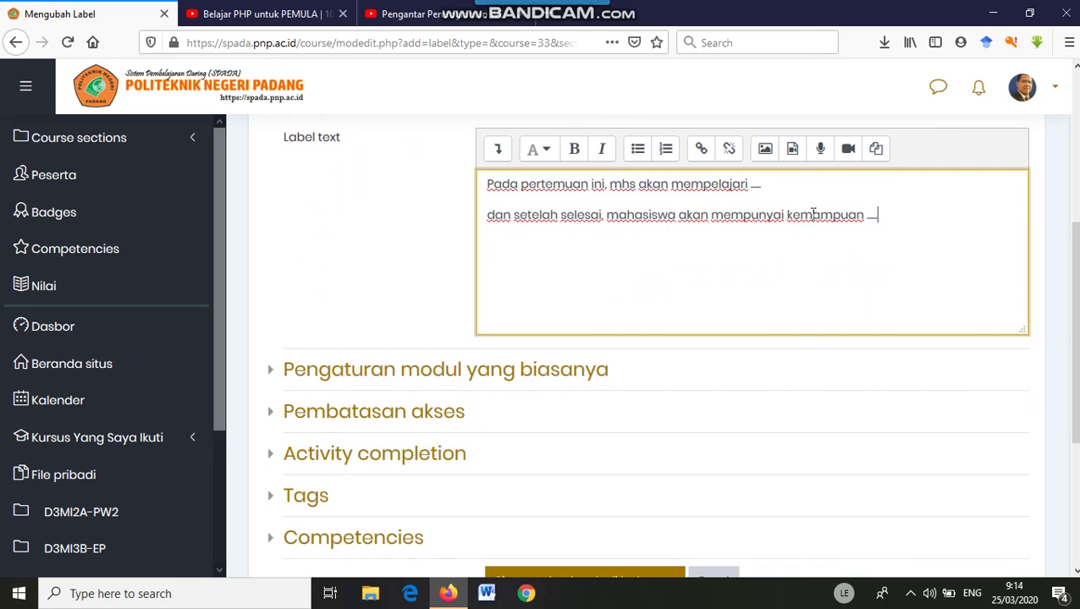
scroll(819, 261, down, 2)
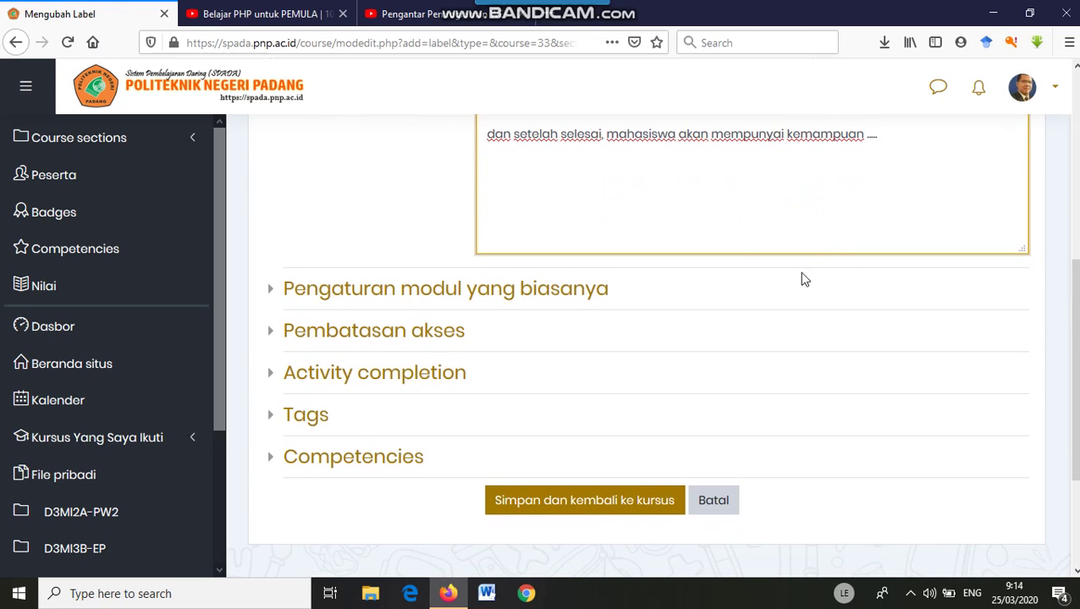
click(623, 503)
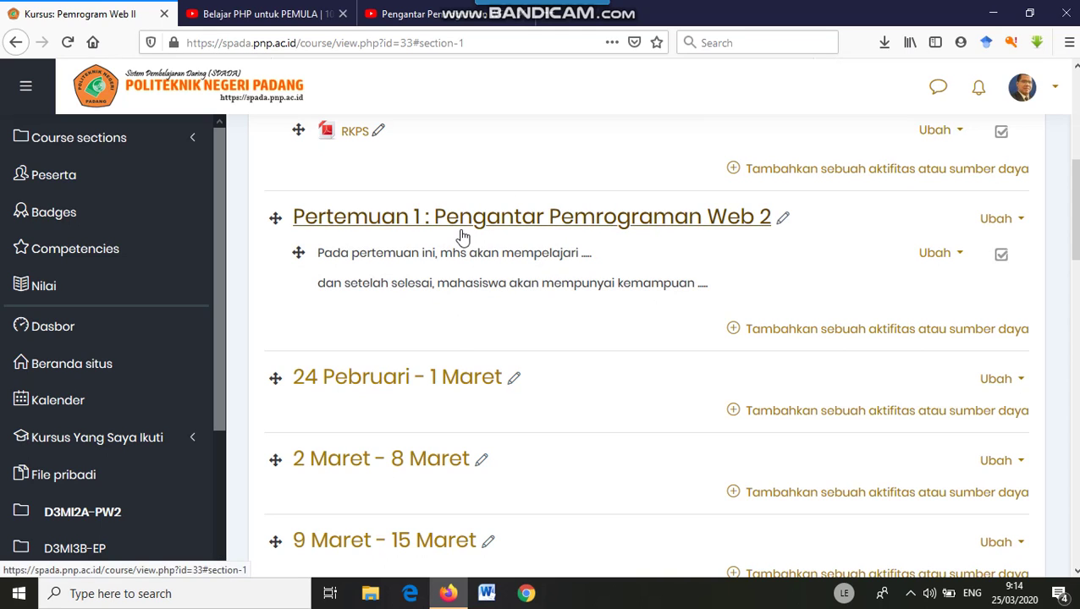
Start adding a File resource to the section Pertemuan 1 : Pengantar Pemrograman Web 2
click(840, 330)
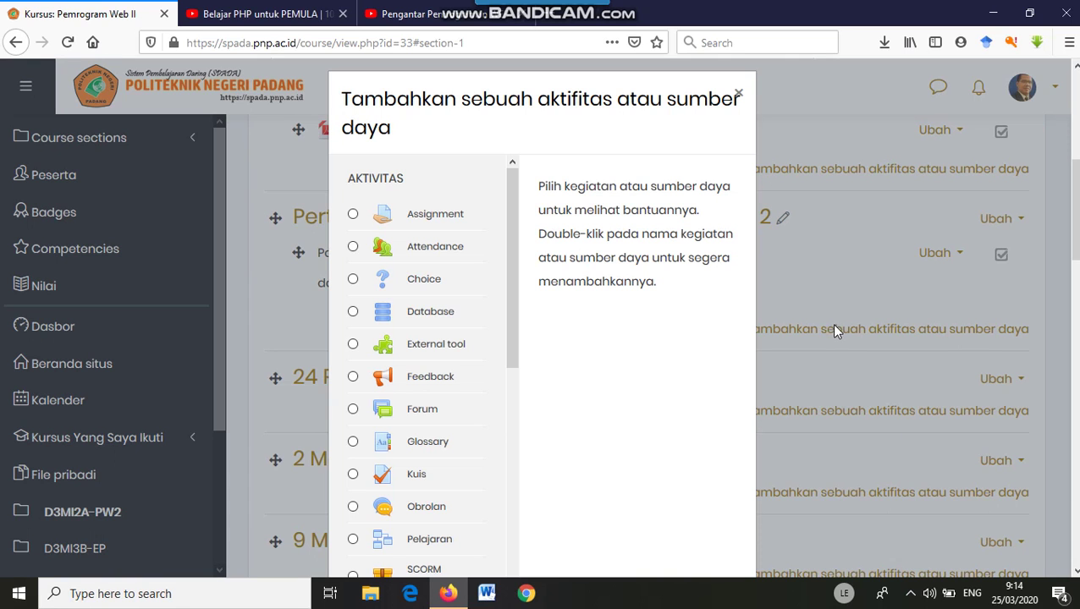
drag(511, 211, 550, 415)
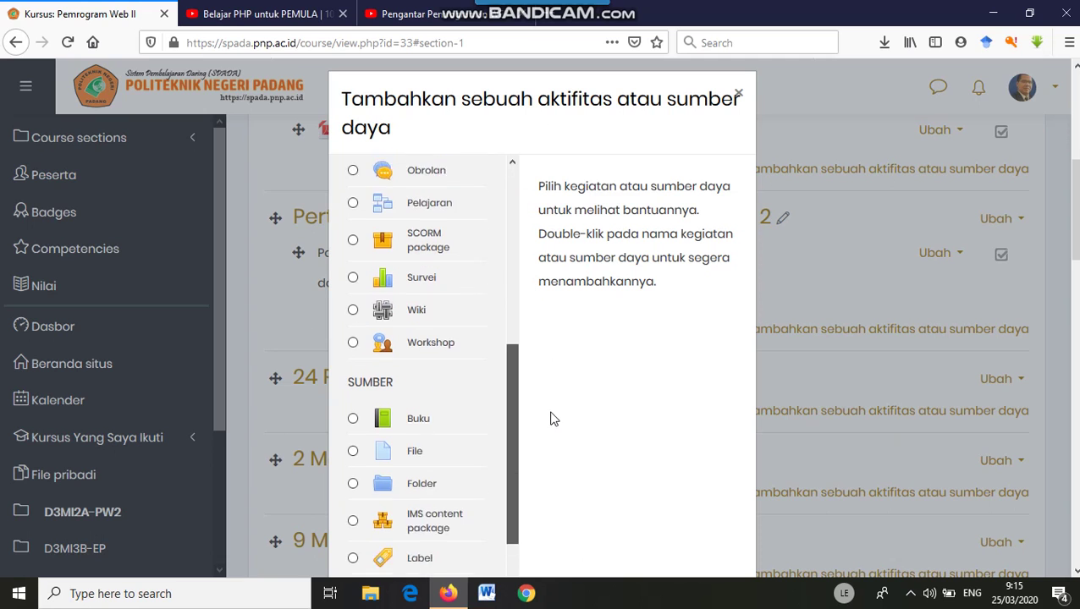
click(415, 405)
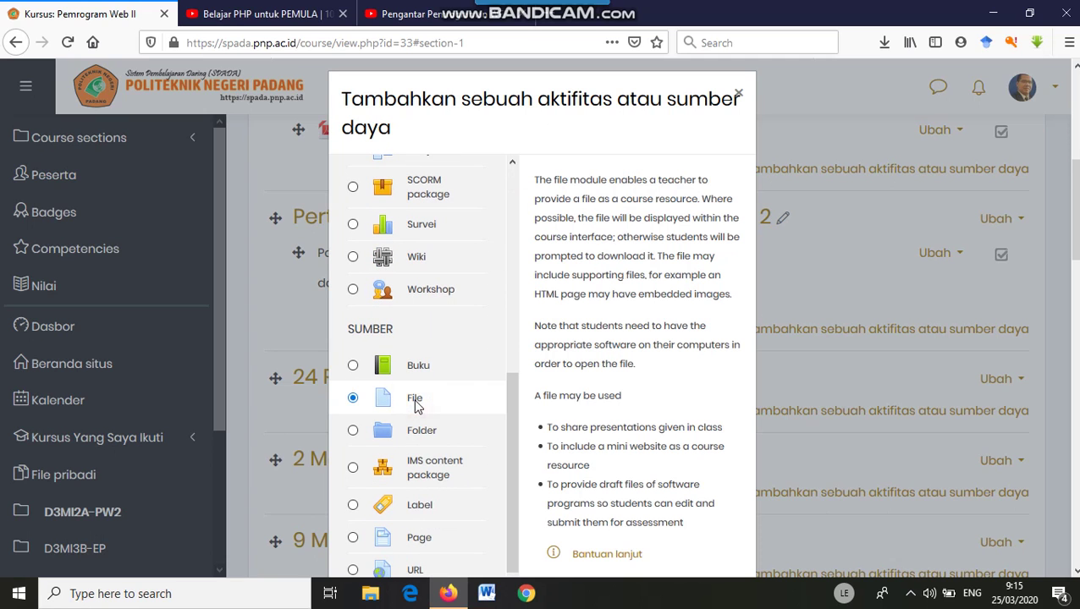
scroll(596, 404, down, 4)
scroll(597, 397, down, 1)
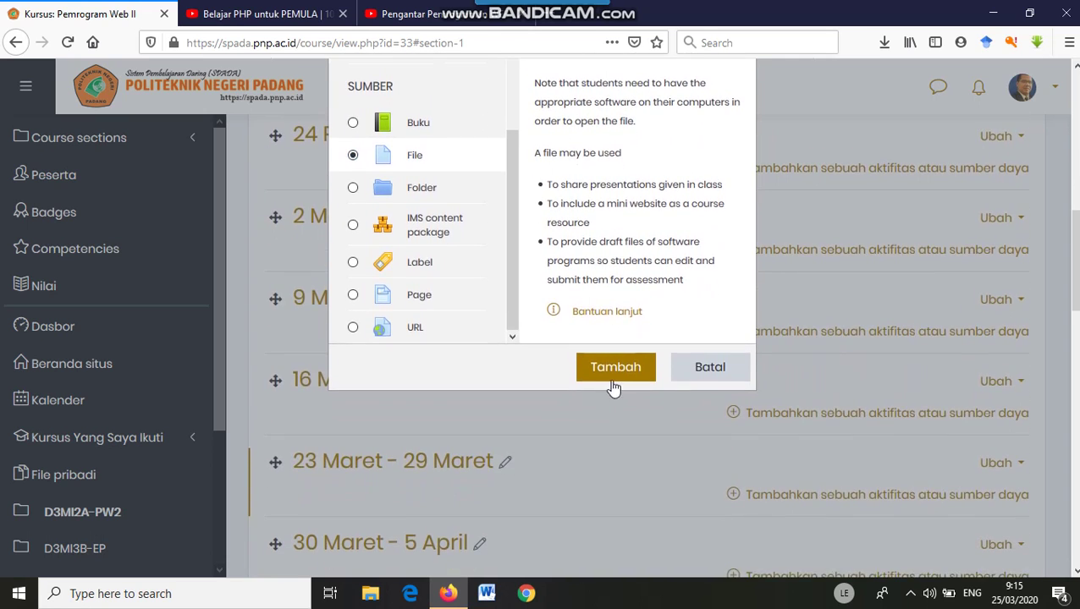
click(615, 367)
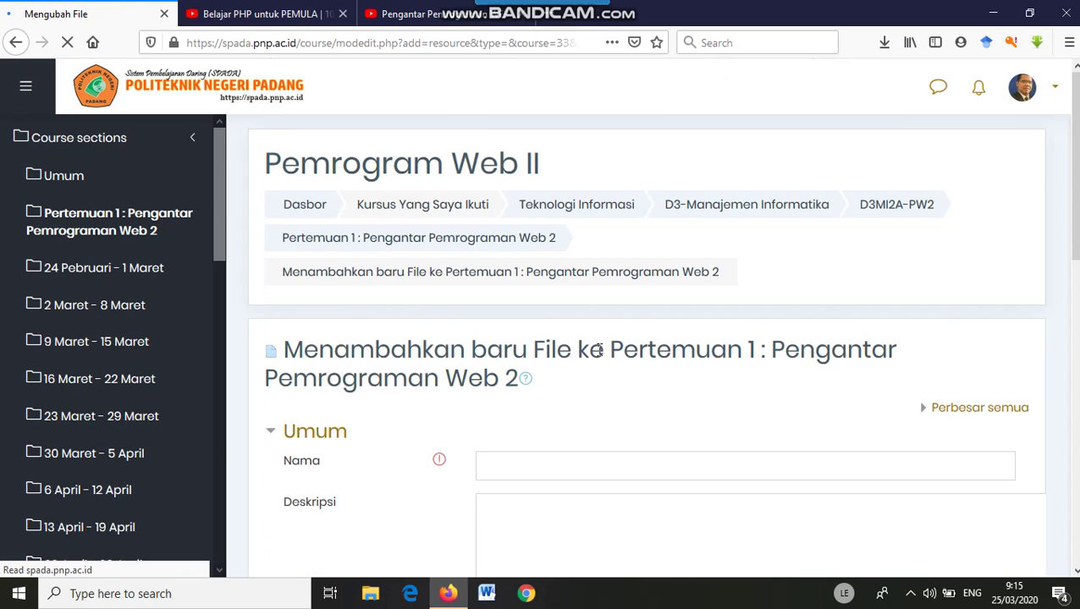
Name the new file resource "Pengantar Pemrograman Web"
scroll(561, 403, down, 2)
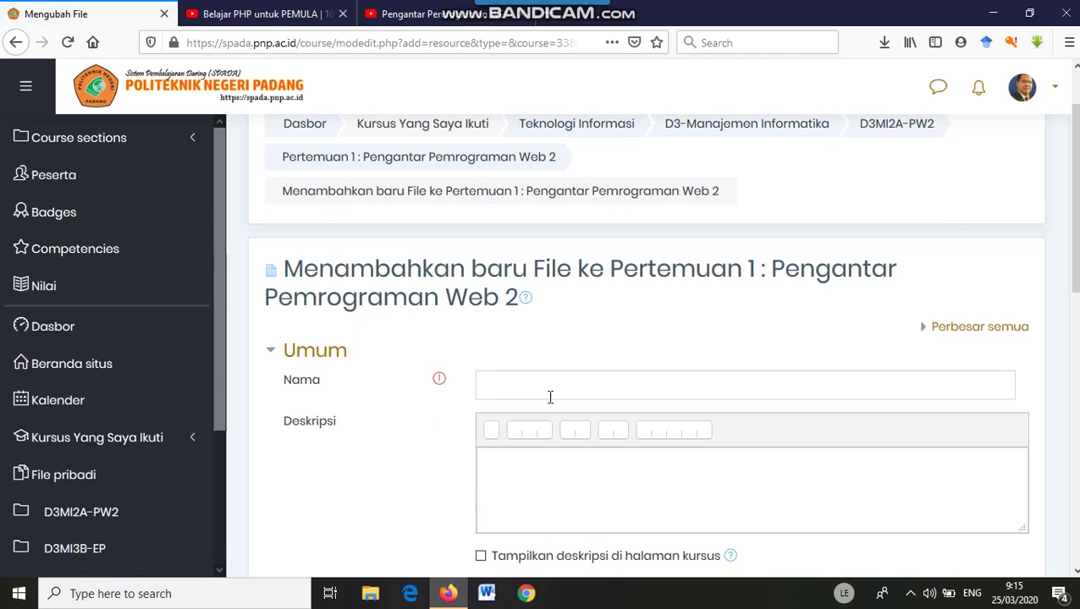
click(550, 397)
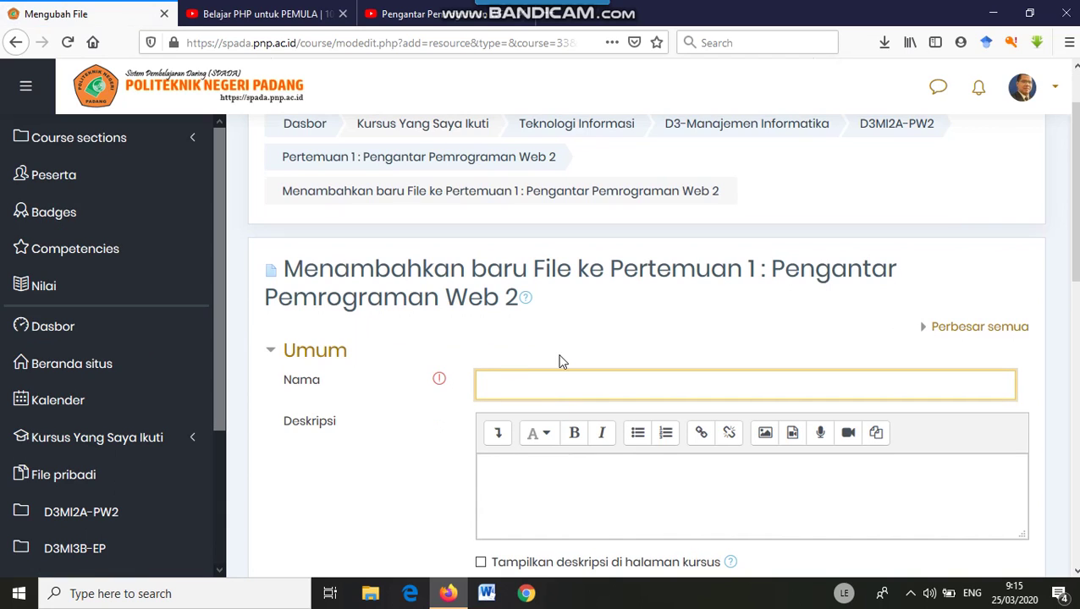
text(Pengantar Pemrograman Web)
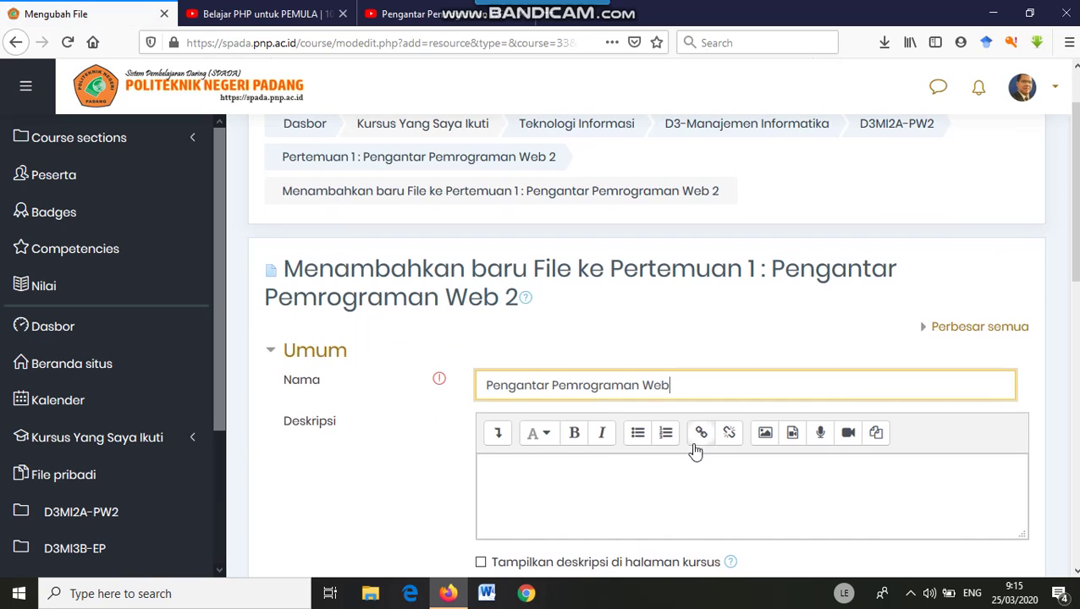
Enter the description "silahkan pelajari materi ini" for the file resource and enable showing it on the course page
scroll(696, 451, down, 2)
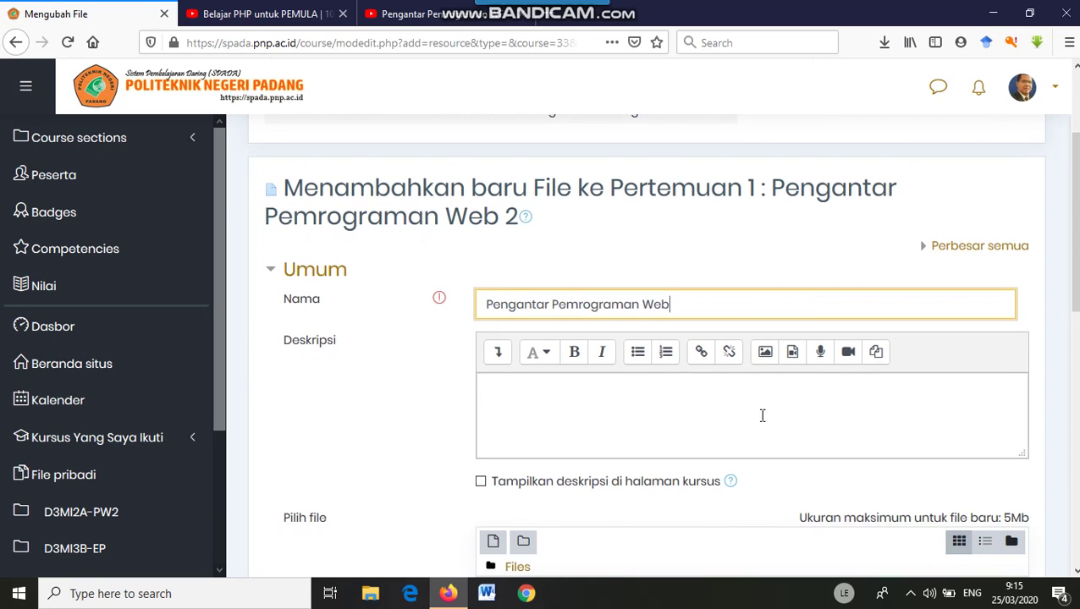
click(527, 408)
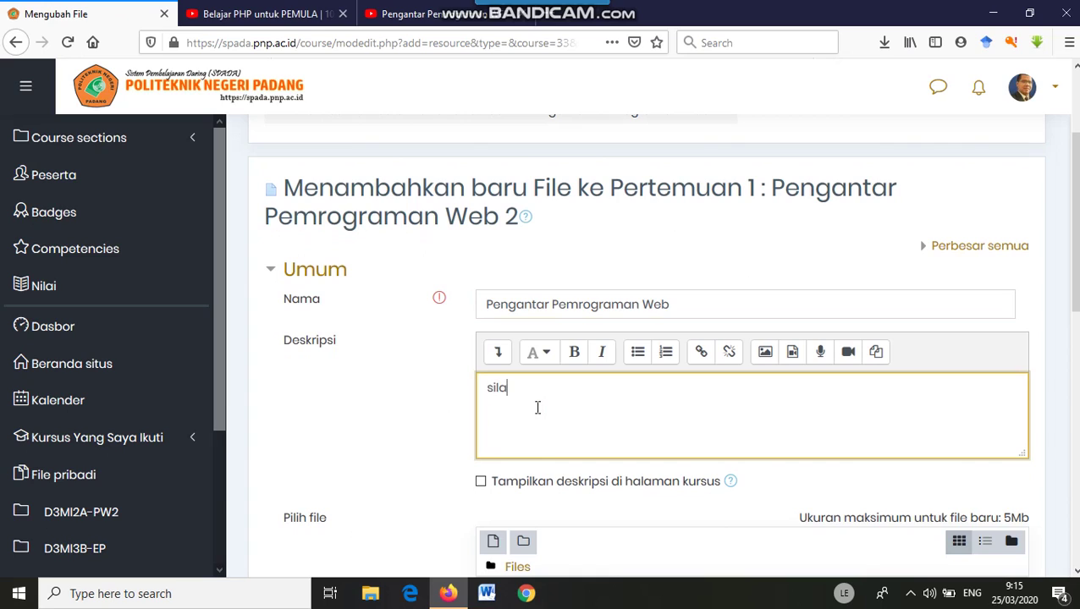
text(silahkan pelajari materi ini)
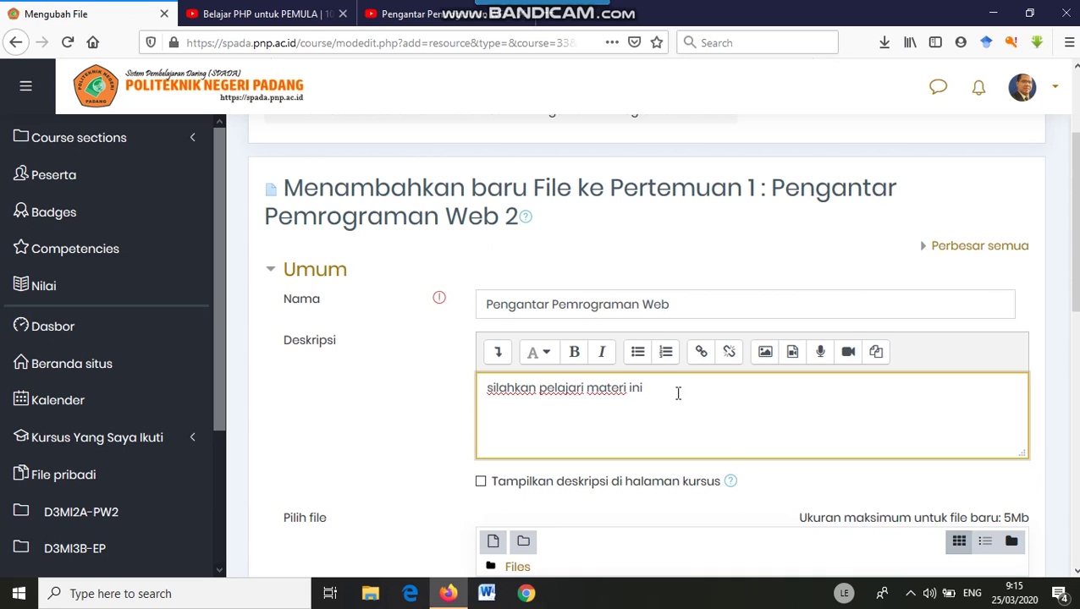
drag(673, 389, 488, 391)
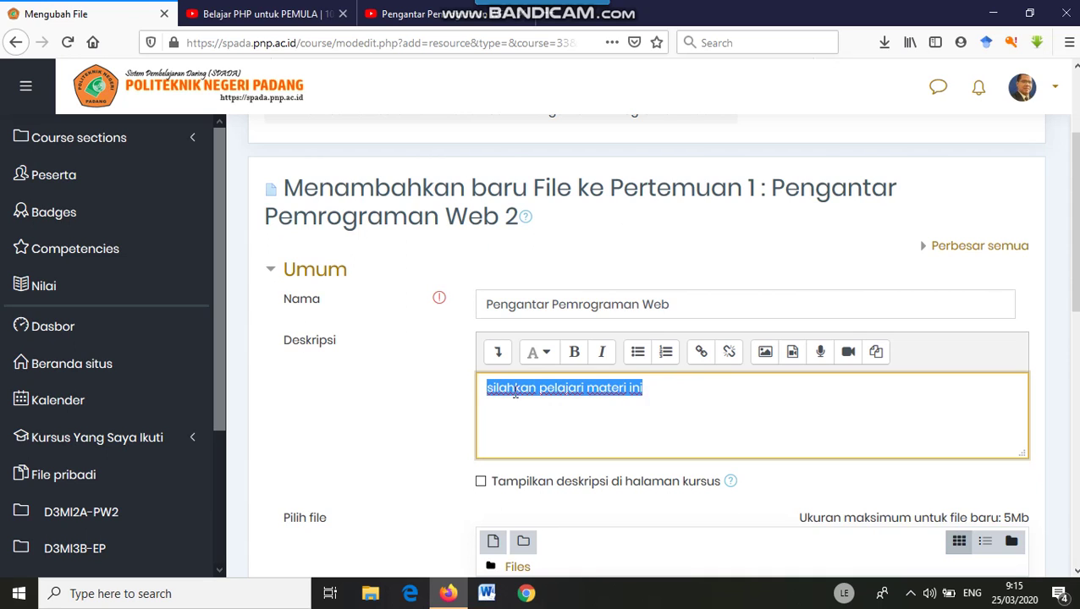
scroll(542, 390, down, 2)
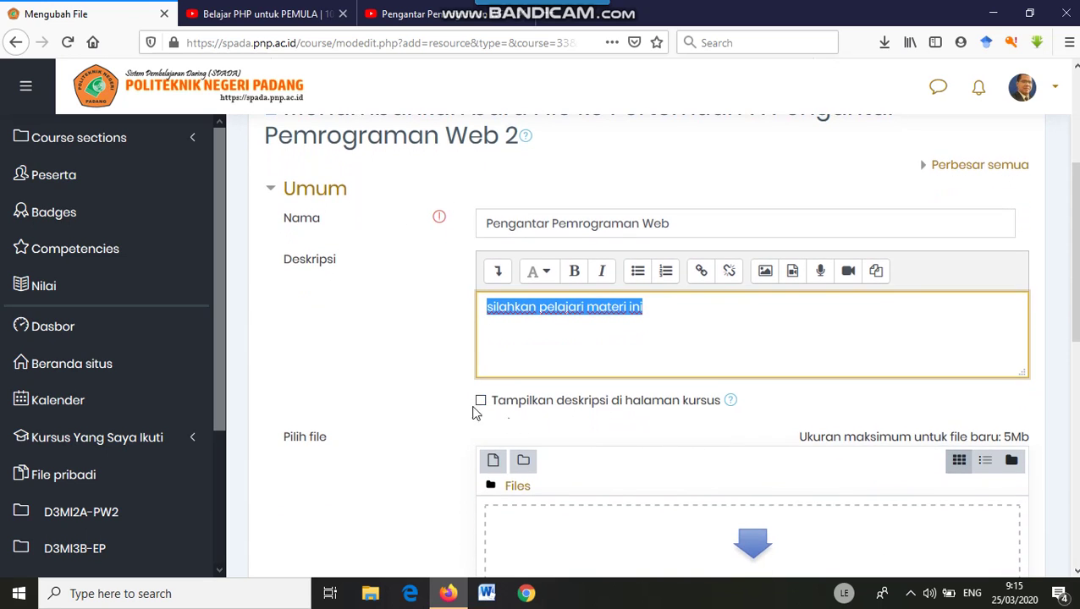
click(482, 402)
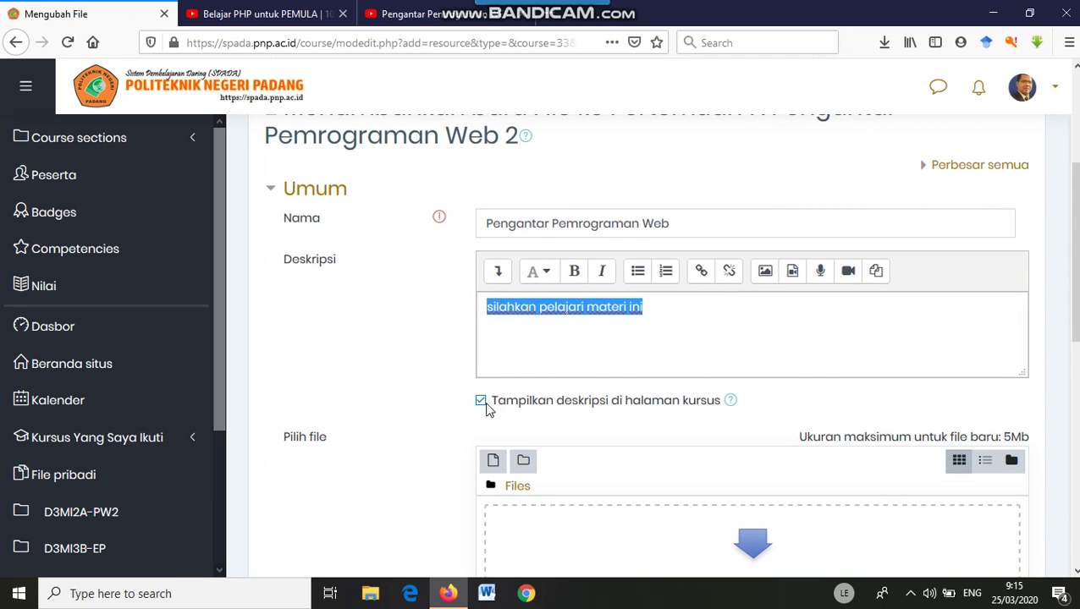
Open the file picker for adding a file to the Pengantar Pemrograman Web resource
scroll(648, 340, down, 2)
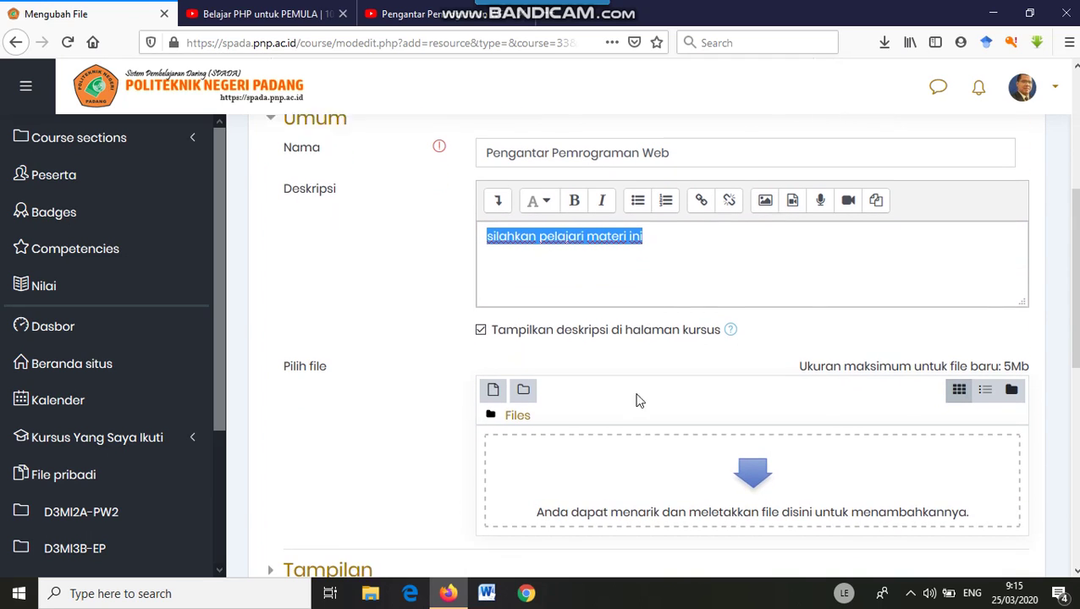
scroll(709, 444, down, 2)
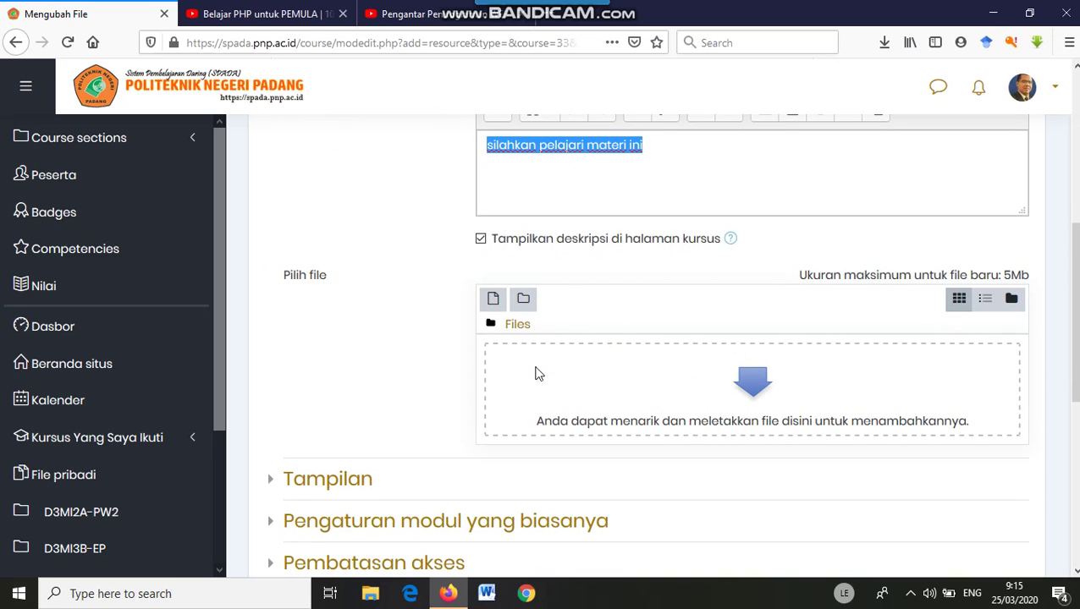
click(496, 303)
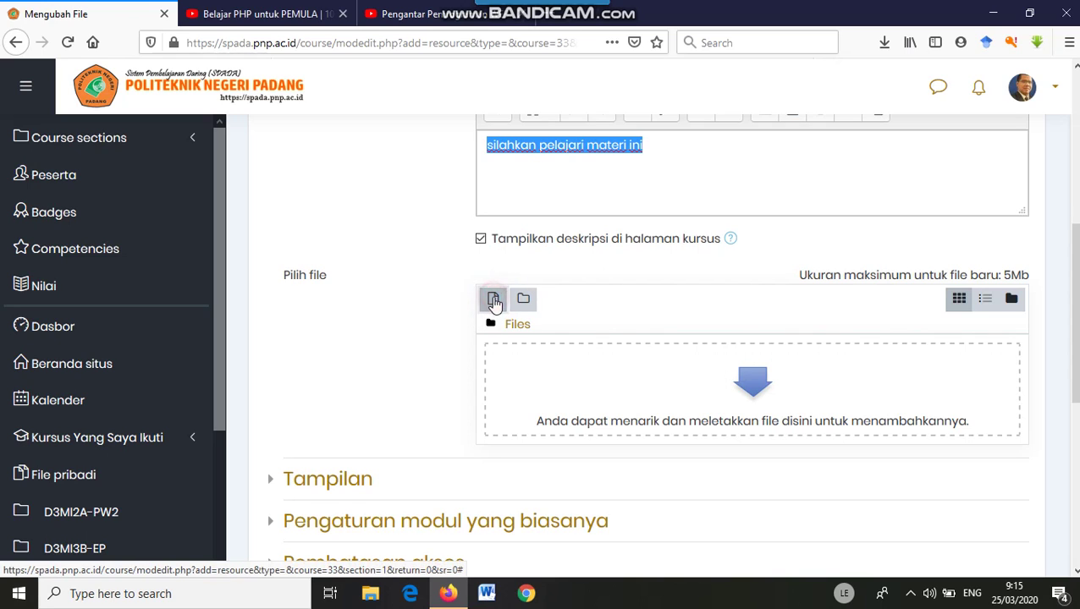